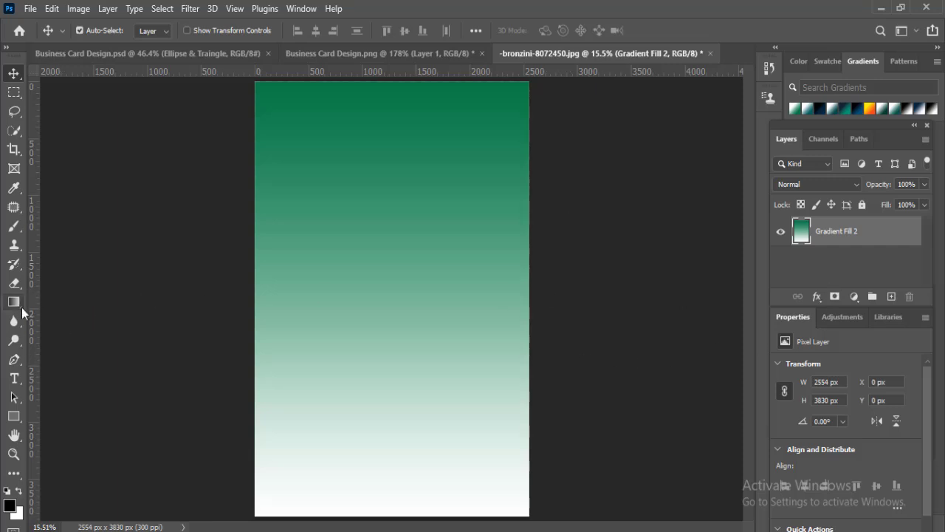
# - Create a rectangle 3.25 in wide and 2.25 in high and position it near the middle of the canvas
pyautogui.click(14, 416)
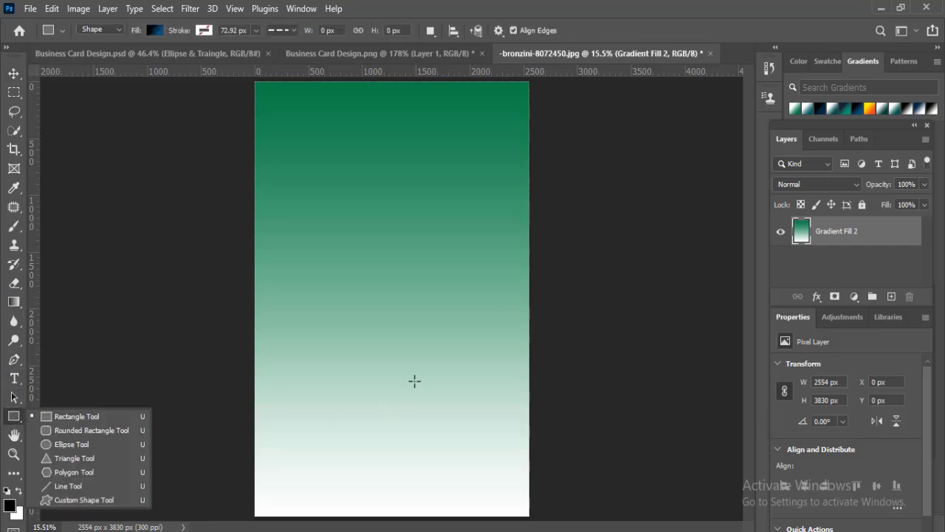
pyautogui.click(48, 417)
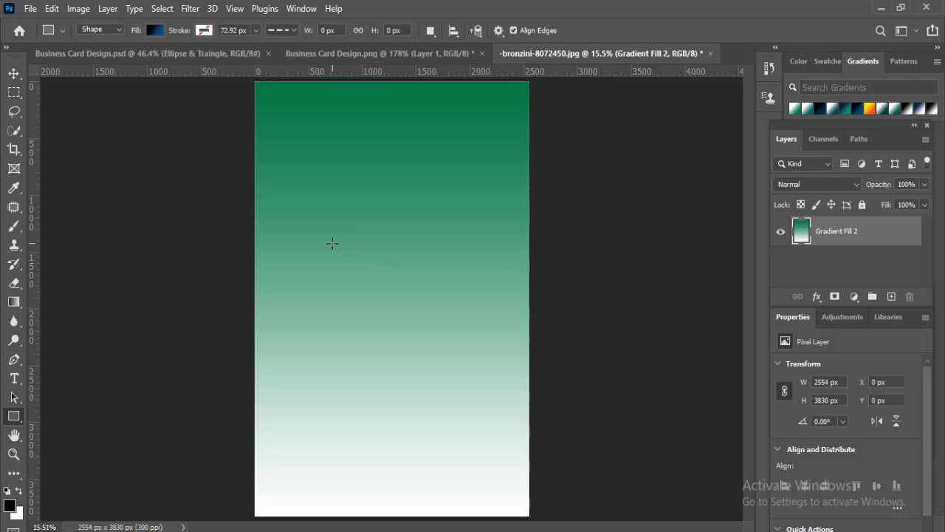
pyautogui.click(356, 275)
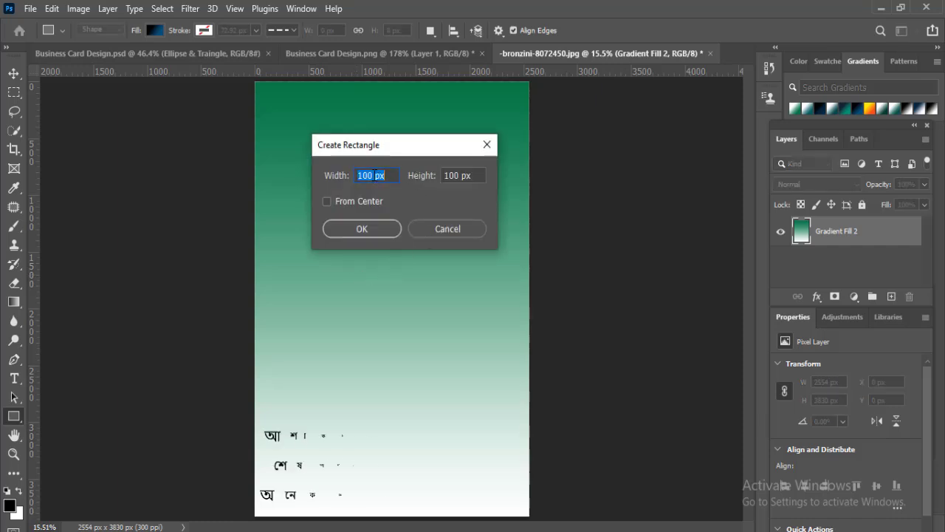
pyautogui.write('3.')
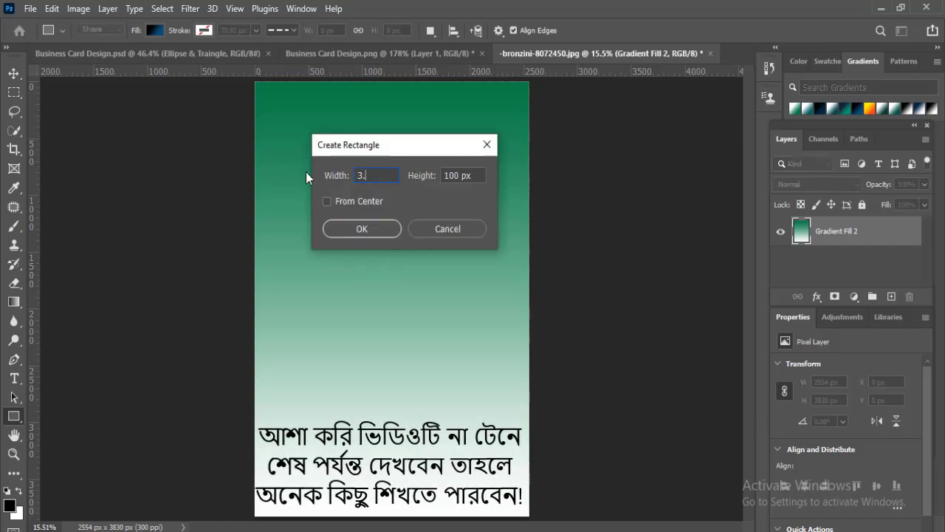
pyautogui.write('25 in')
pyautogui.press('Tab')
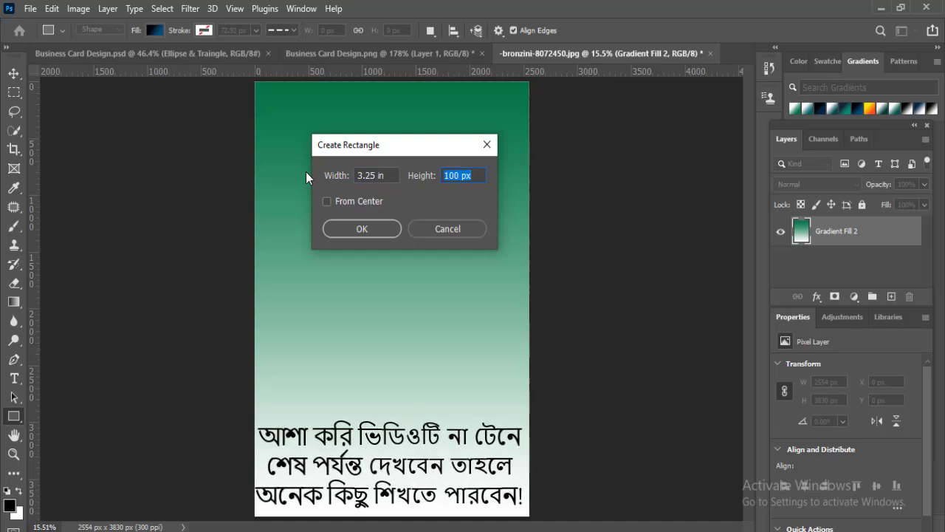
pyautogui.write('2.25')
pyautogui.press('Return')
pyautogui.press('v')
pyautogui.moveTo(396, 305); pyautogui.dragTo(387, 274)
# - Fill the rectangle with the teal-to-white linear gradient and set its angle to -179.9° so teal starts at the left edge
pyautogui.hotkey('ctrl', '+')
pyautogui.hotkey('ctrl', '+')
pyautogui.hotkey('ctrl', '+')
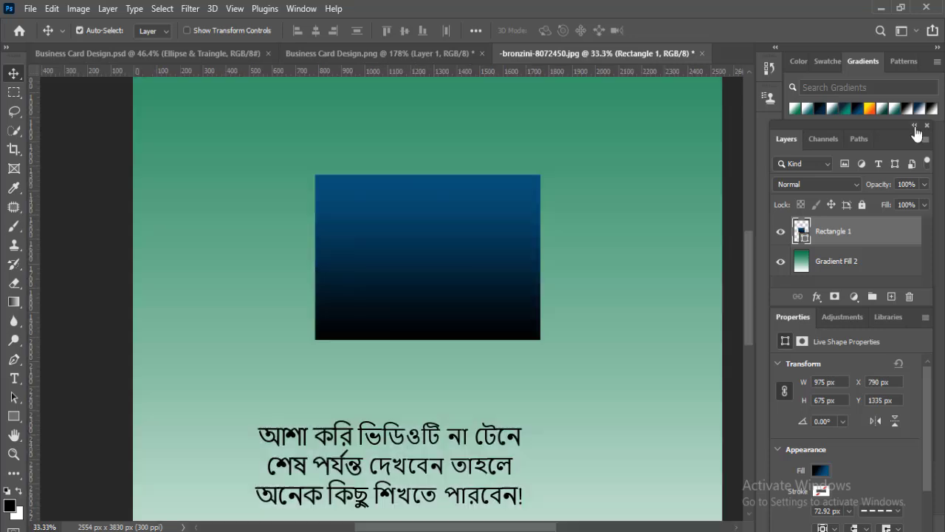
pyautogui.moveTo(807, 116); pyautogui.dragTo(522, 295)
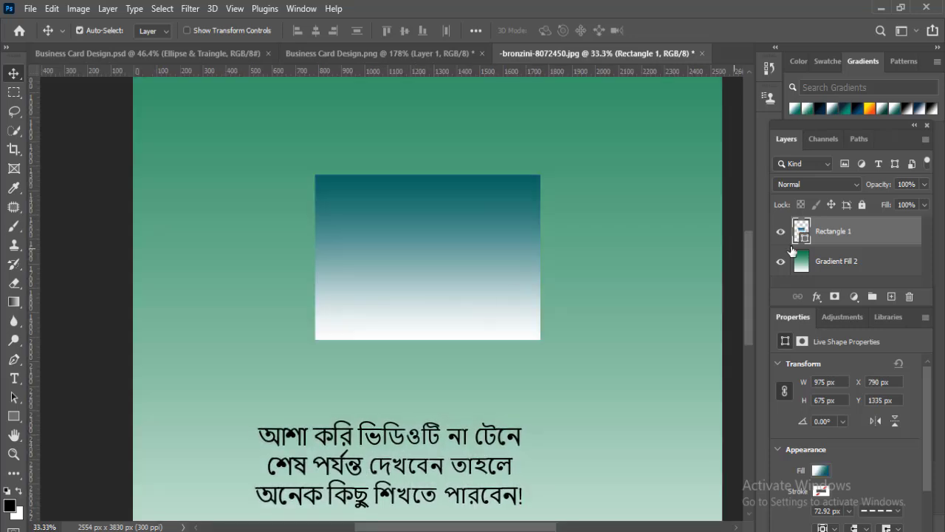
pyautogui.doubleClick(799, 231)
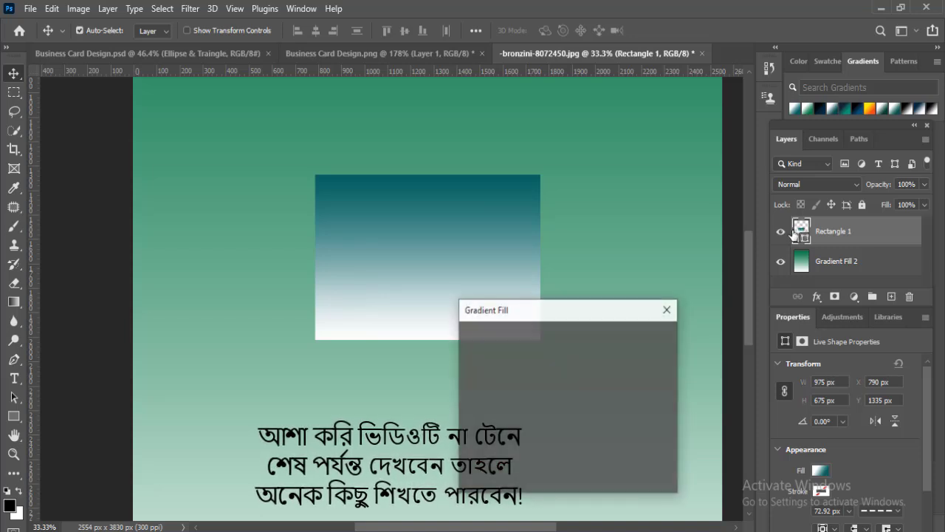
pyautogui.moveTo(576, 308); pyautogui.dragTo(614, 298)
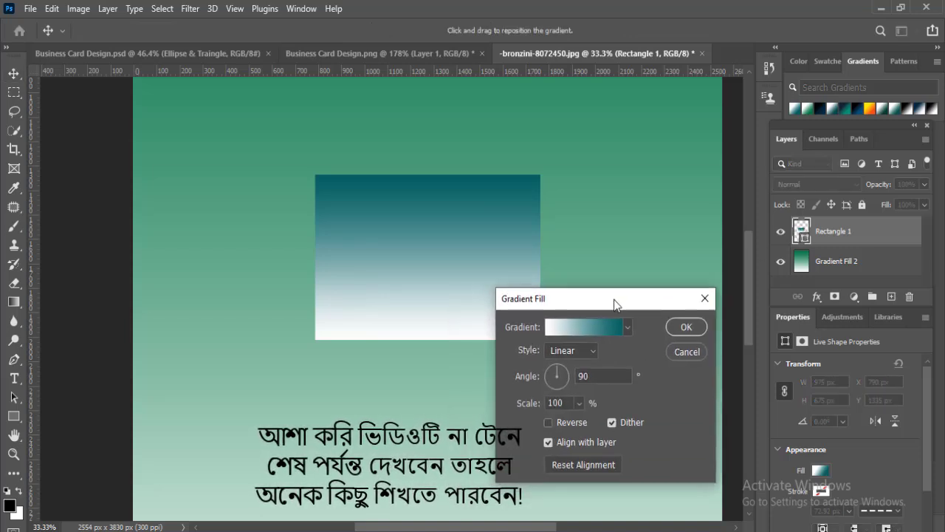
pyautogui.click(544, 377)
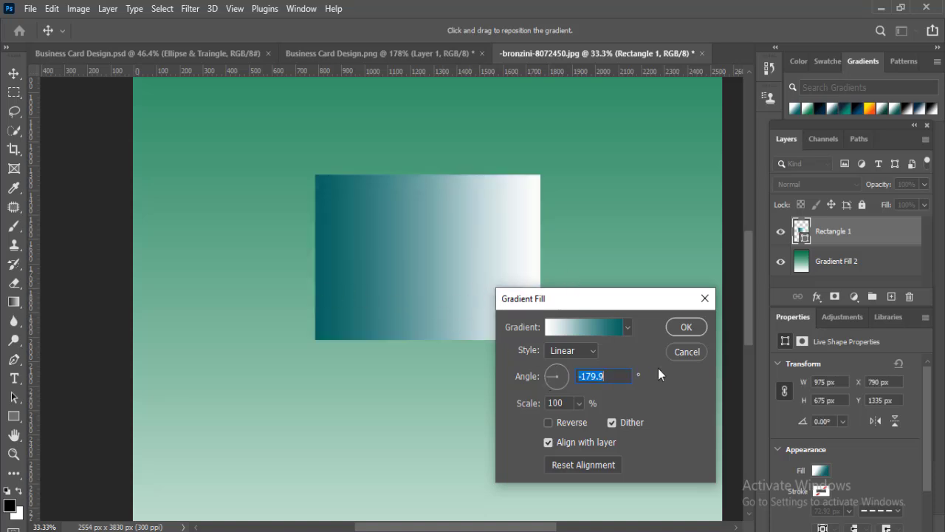
pyautogui.click(687, 327)
# - Draw a circle about 755 px in diameter over the rectangle's right edge and fill it with dark navy
pyautogui.click(892, 296)
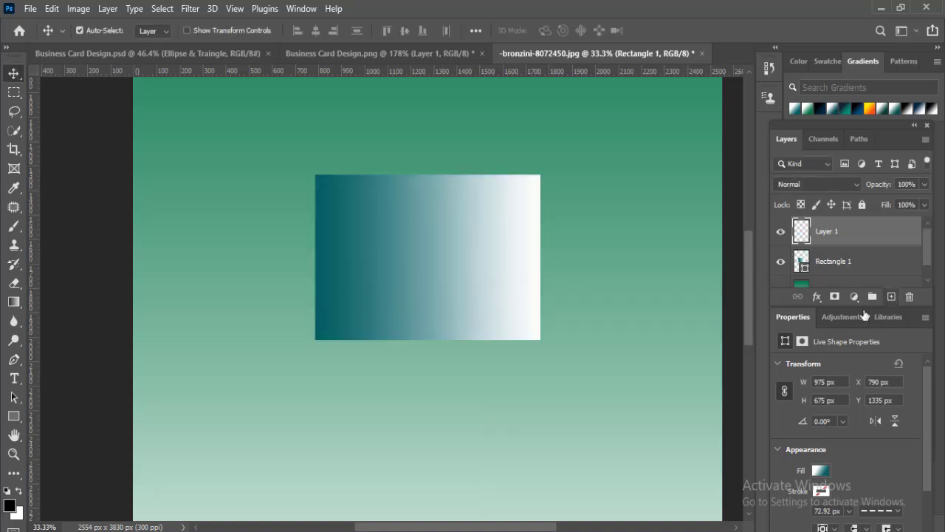
pyautogui.click(14, 417)
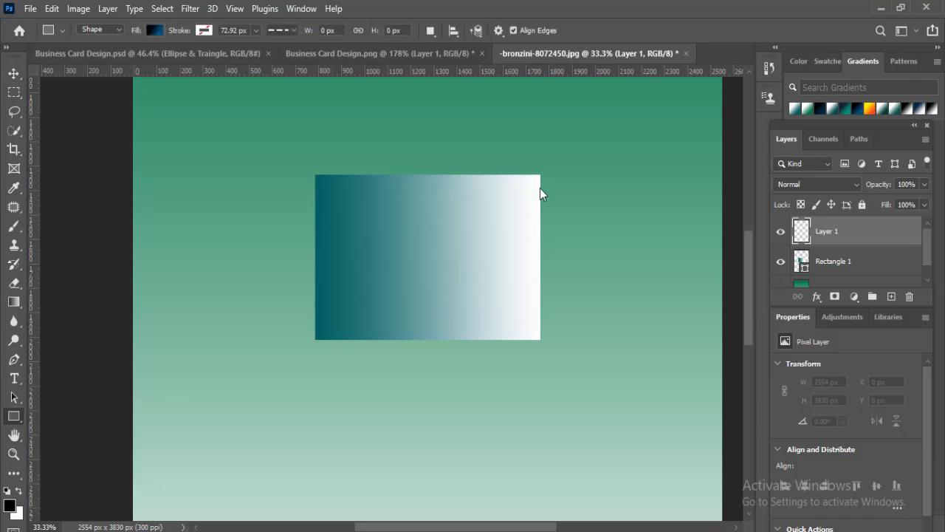
pyautogui.moveTo(501, 240); pyautogui.dragTo(665, 509)
pyautogui.click(155, 30)
pyautogui.click(74, 59)
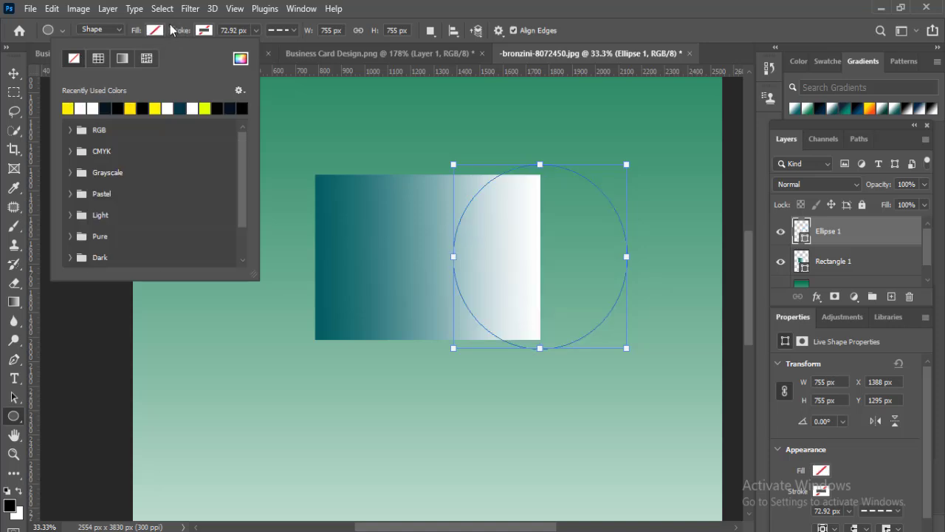
pyautogui.click(180, 108)
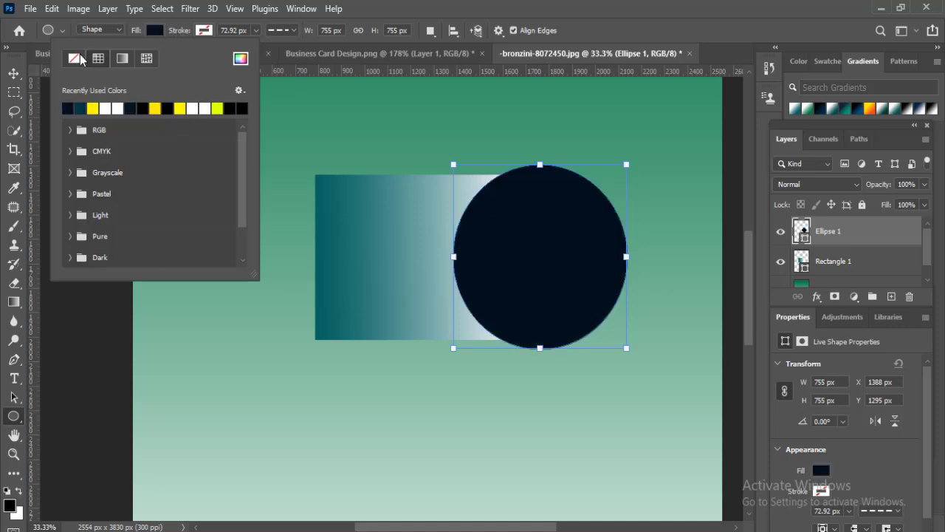
pyautogui.click(319, 57)
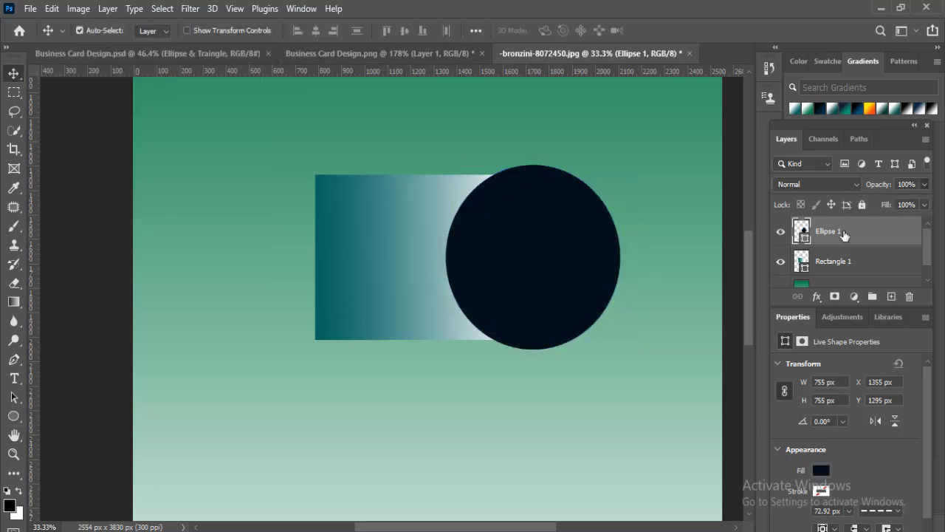
# - Rasterize the navy circle and delete the part of it outside the rectangle
pyautogui.rightClick(842, 239)
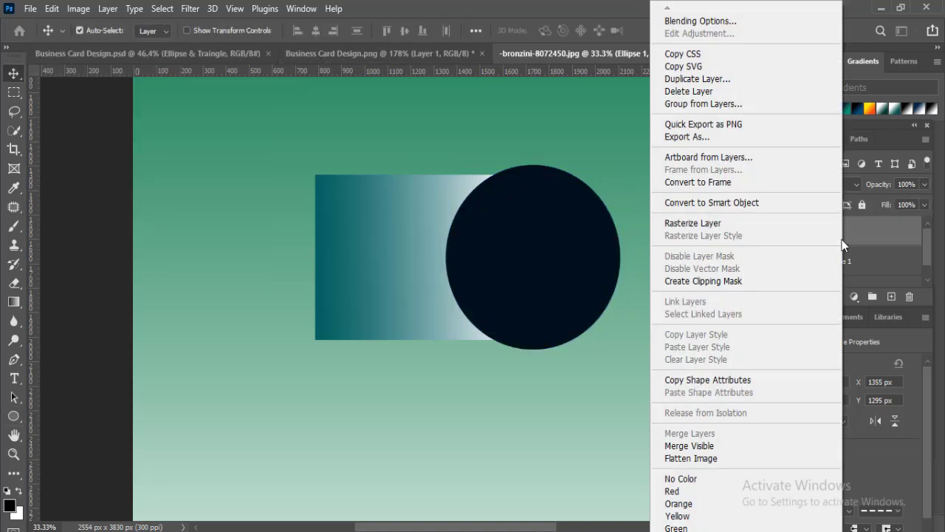
pyautogui.click(683, 223)
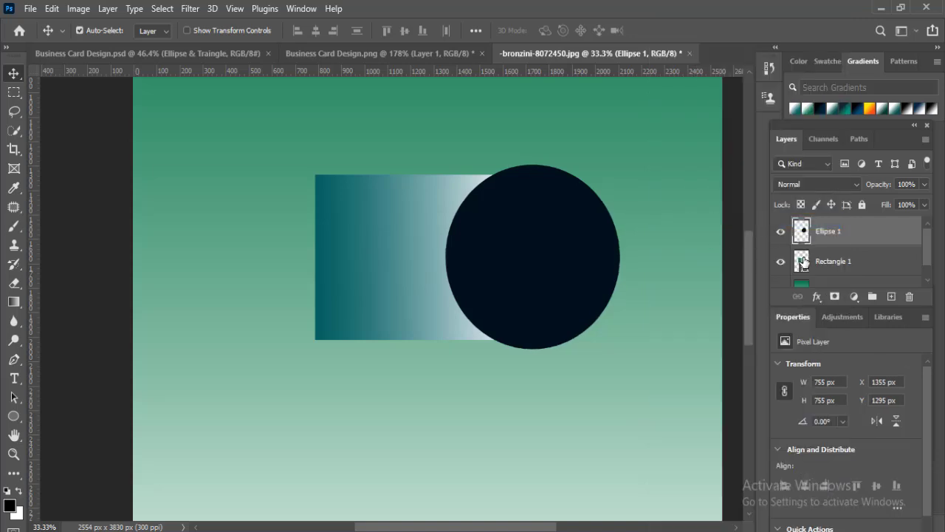
pyautogui.keyDown('ctrl'); pyautogui.click(802, 262); pyautogui.keyUp('ctrl')
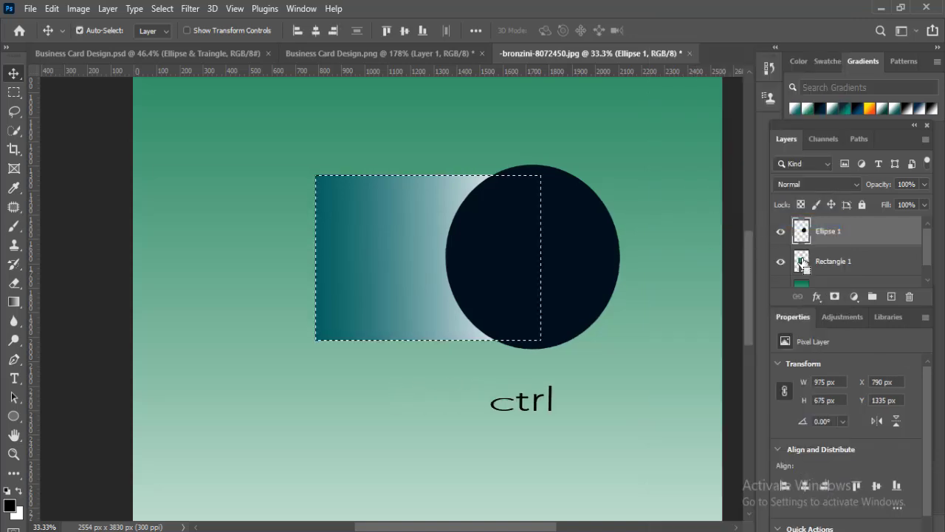
pyautogui.hotkey('ctrl', 'shift', 'i')
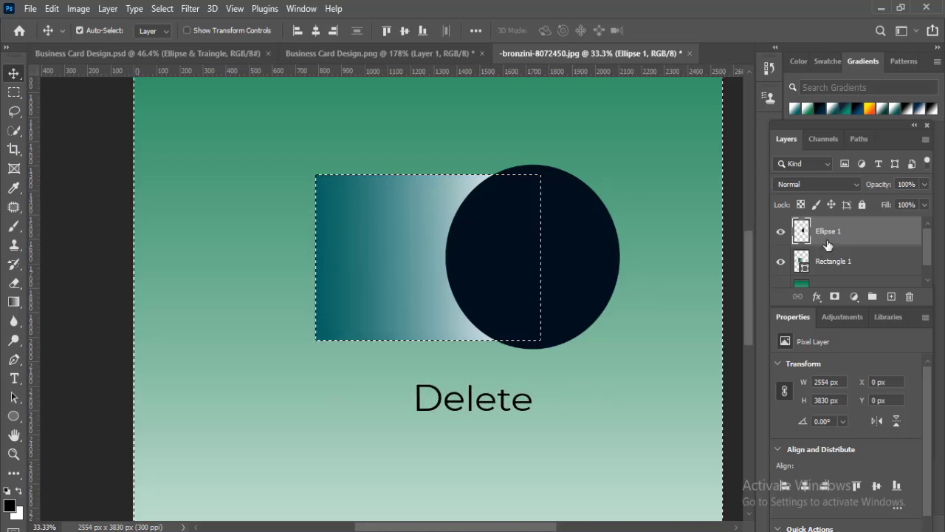
pyautogui.press('Delete')
pyautogui.hotkey('ctrl', 'd')
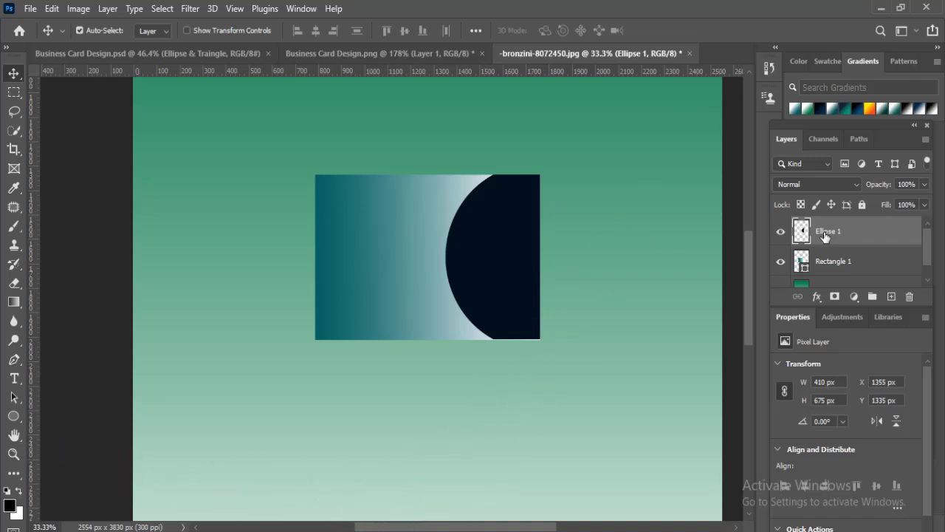
# - Draw a dark teal circle about 507 px in diameter over the rectangle's bottom edge, layered beneath the navy circle
pyautogui.click(891, 296)
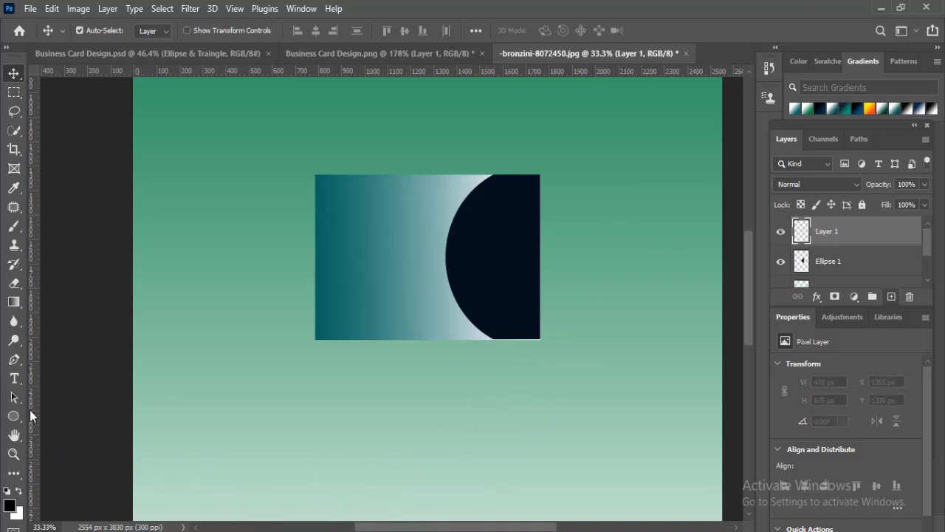
pyautogui.click(21, 414)
pyautogui.click(58, 444)
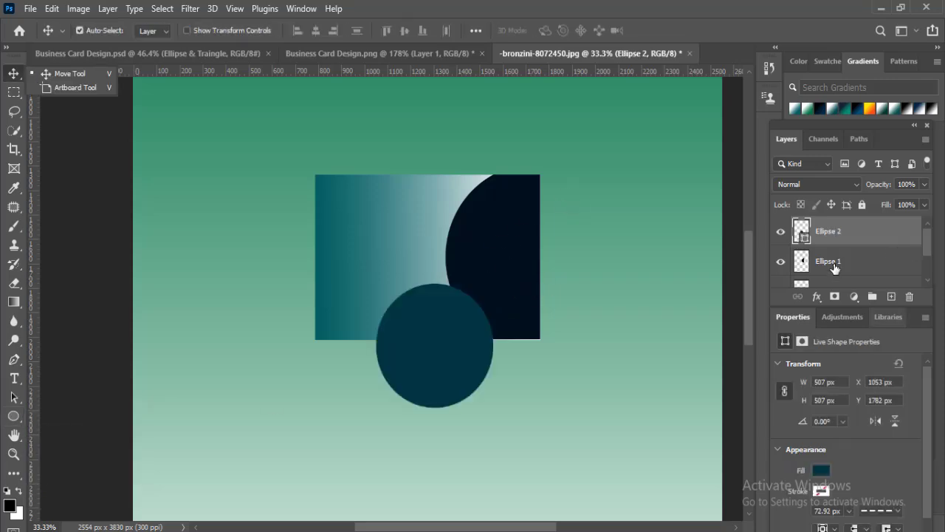
pyautogui.moveTo(834, 268); pyautogui.dragTo(834, 221)
pyautogui.click(867, 265)
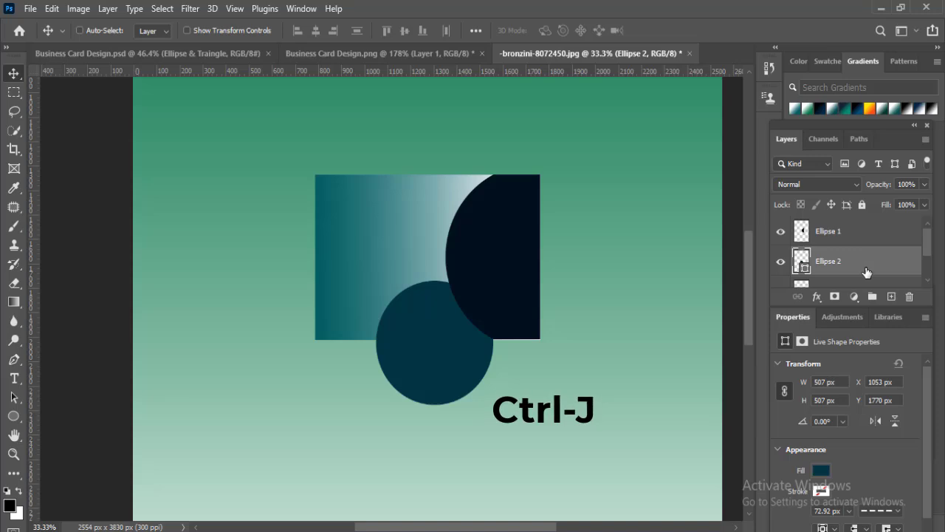
# - Duplicate the dark teal circle and nudge the copy down and right to about X 1074 px, Y 1788 px
pyautogui.hotkey('ctrl', 'j')
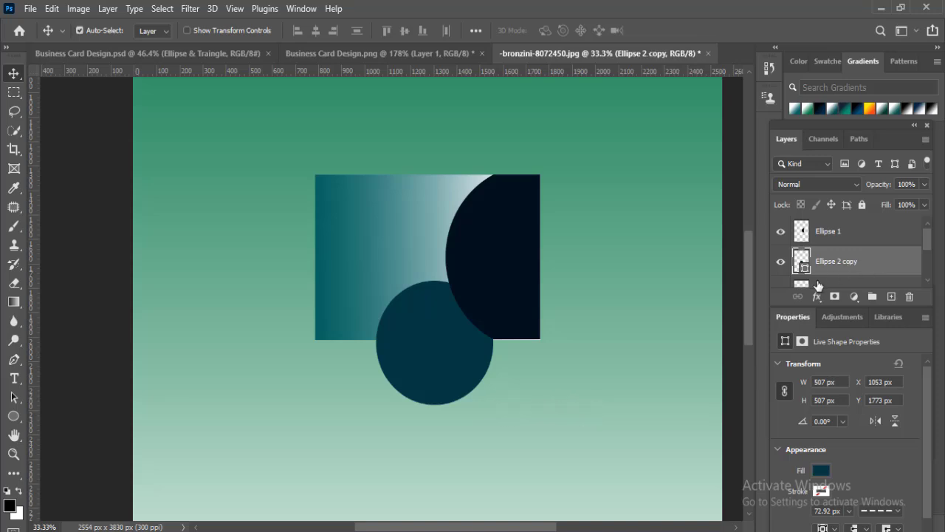
pyautogui.press('Down')
pyautogui.press('Down')
pyautogui.press('Down')
pyautogui.press('Down')
pyautogui.press('Down')
pyautogui.press('Down')
pyautogui.press('Right')
pyautogui.press('Right')
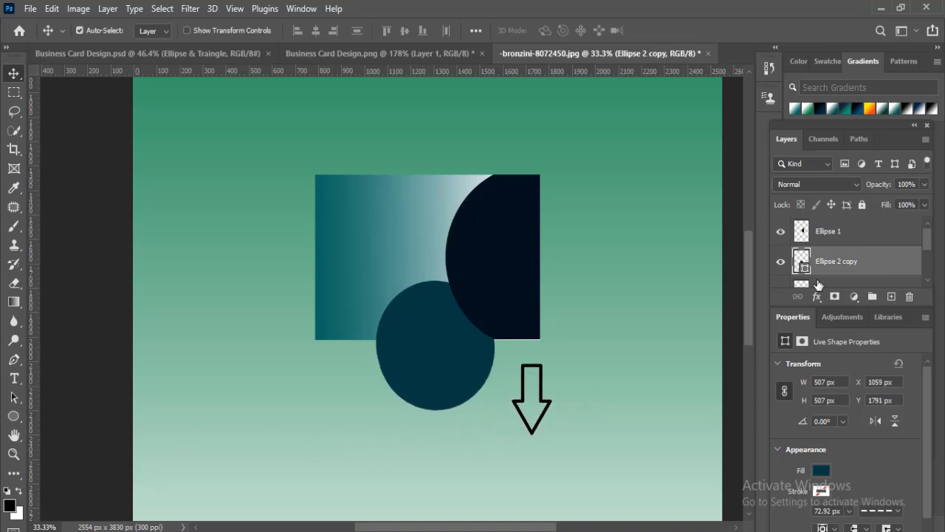
pyautogui.press('Right')
pyautogui.press('Right')
pyautogui.press('Right')
pyautogui.press('Right')
pyautogui.press('Right')
pyautogui.press('Up')
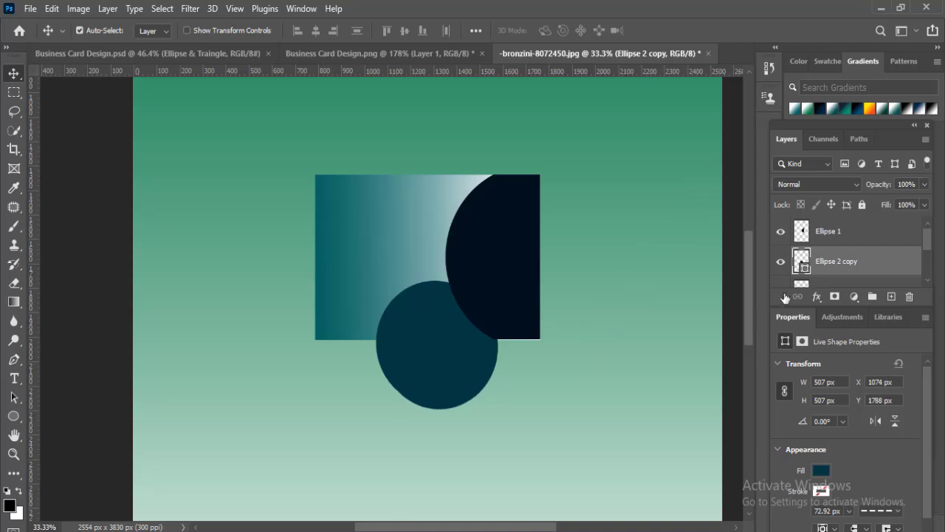
# - Change the fill of the duplicated circle to white
pyautogui.click(14, 417)
pyautogui.click(159, 34)
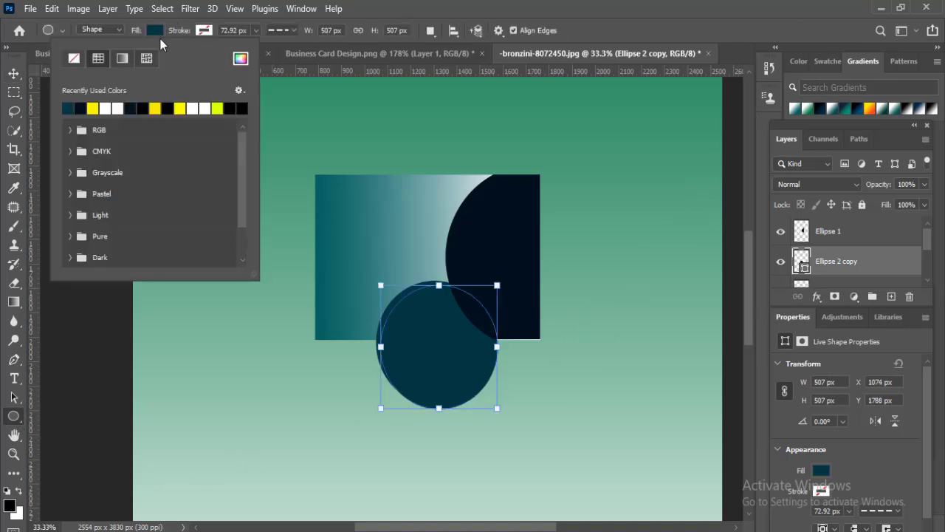
pyautogui.click(125, 107)
pyautogui.click(15, 73)
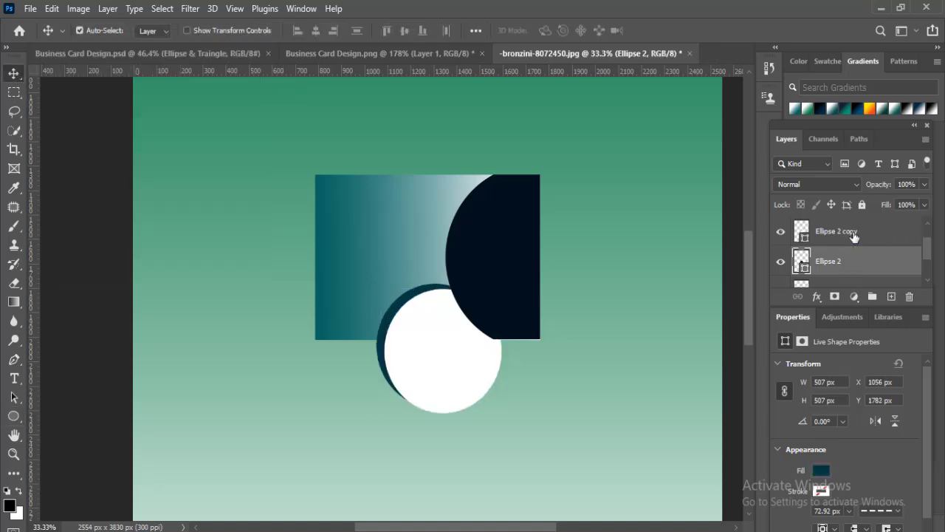
# - Combine the white and dark teal circles into one smart object and rasterize it
pyautogui.keyDown('shift'); pyautogui.click(854, 235); pyautogui.keyUp('shift')
pyautogui.rightClick(855, 235)
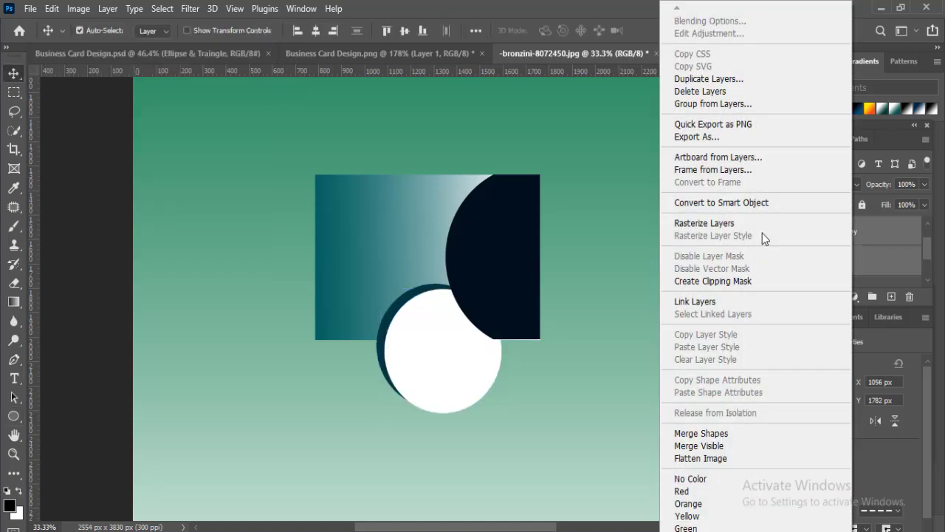
pyautogui.click(707, 203)
pyautogui.rightClick(821, 235)
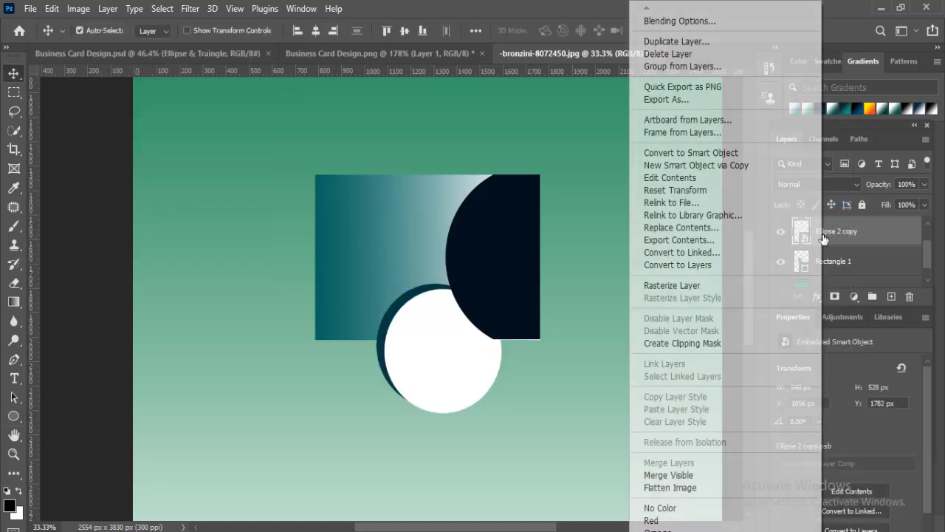
pyautogui.click(668, 287)
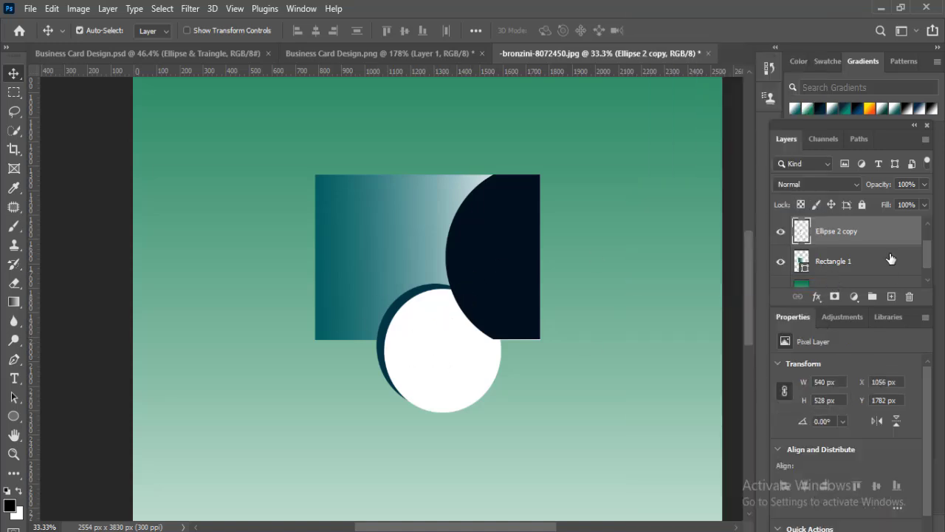
# - Trim the white and dark teal circle layer to the rectangle's outline, deleting everything outside it, and clear the selection
pyautogui.click(802, 263)
pyautogui.keyDown('ctrl'); pyautogui.click(802, 262); pyautogui.keyUp('ctrl')
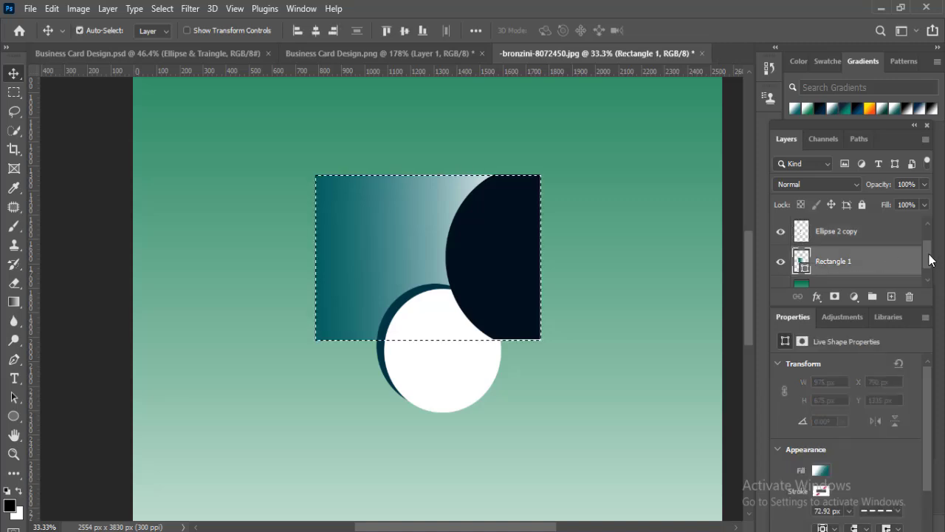
pyautogui.scroll(2, 860, 252)
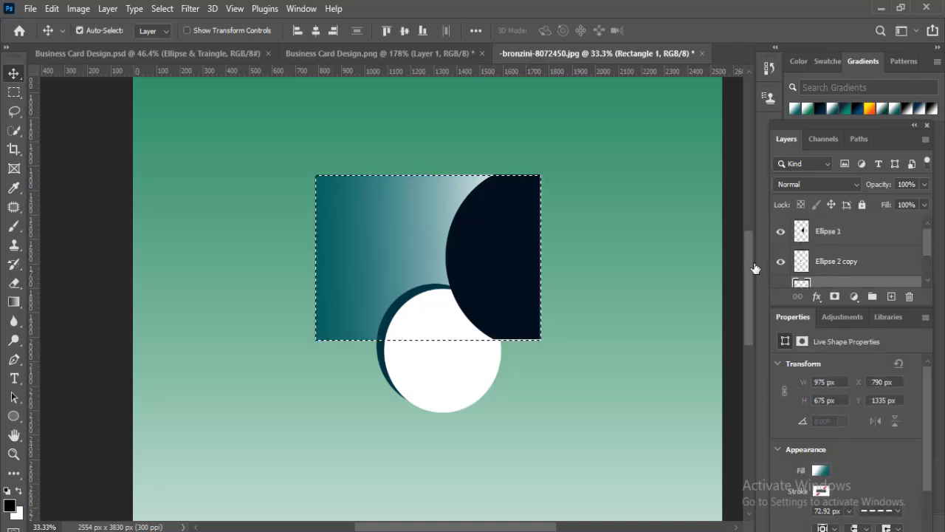
pyautogui.click(789, 263)
pyautogui.click(781, 262)
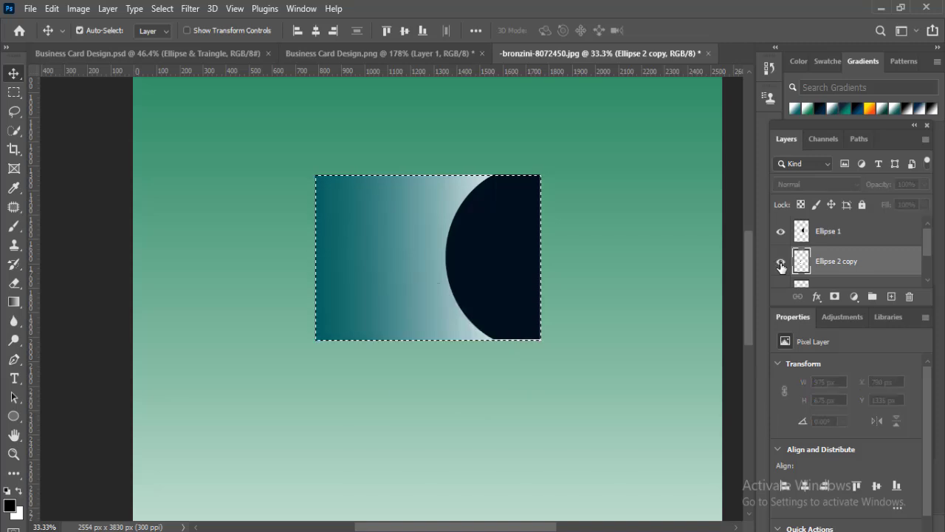
pyautogui.click(781, 261)
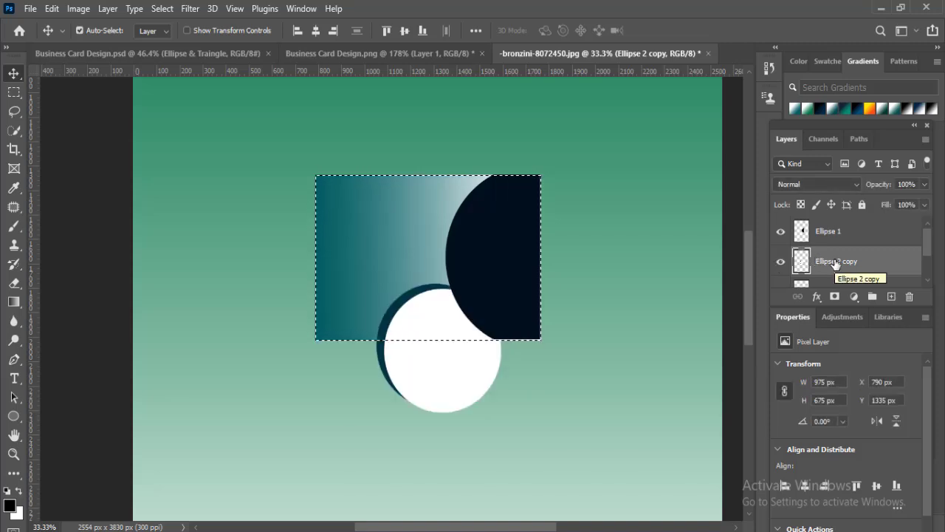
pyautogui.hotkey('ctrl', 'shift', 'i')
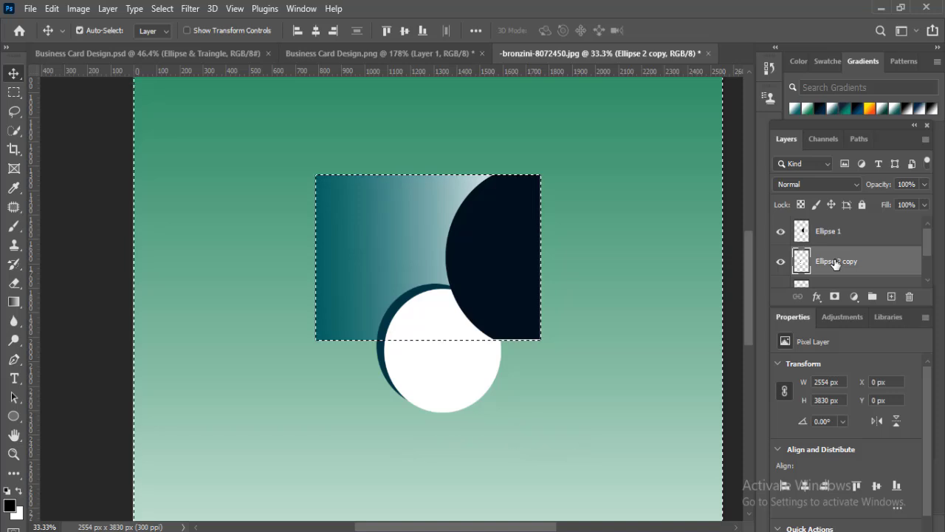
pyautogui.press('Delete')
pyautogui.hotkey('ctrl', 'd')
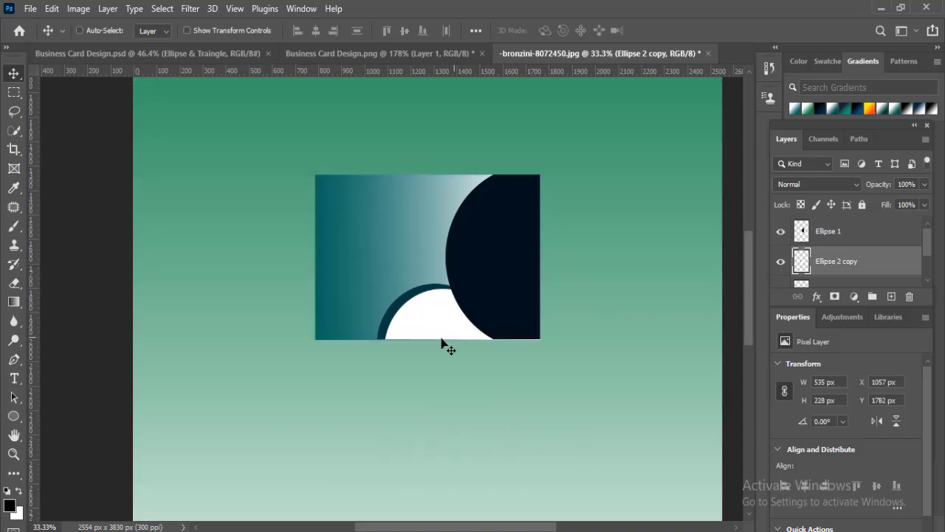
# - Enable a Drop Shadow layer style on the trimmed navy circle and open its settings
pyautogui.click(502, 205)
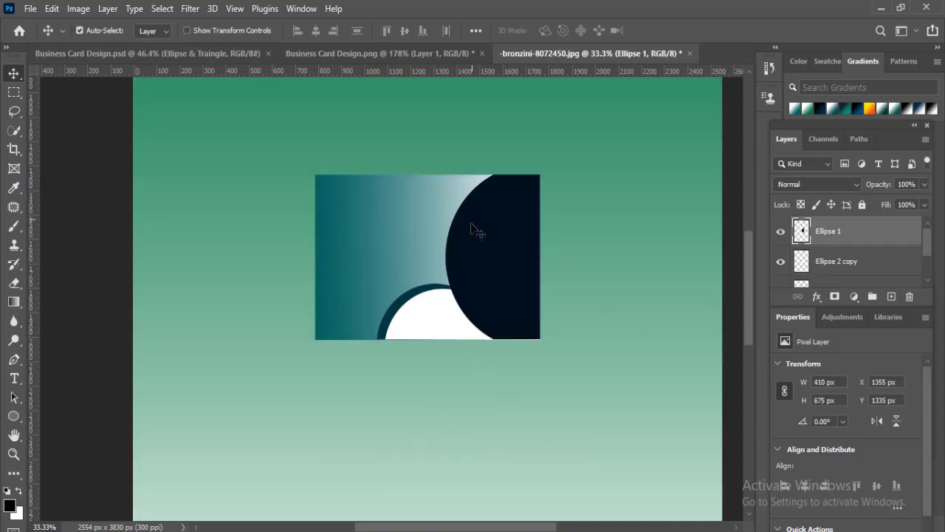
pyautogui.rightClick(839, 240)
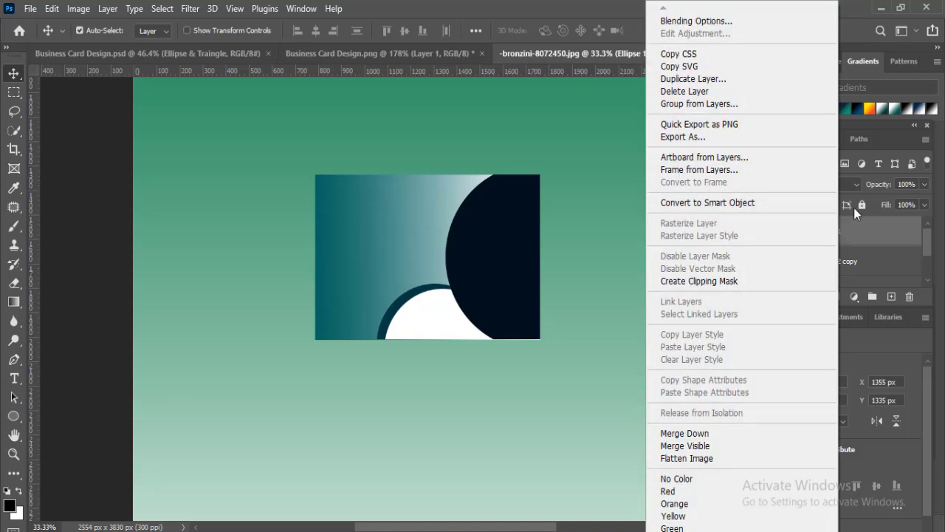
pyautogui.click(817, 297)
pyautogui.click(817, 297)
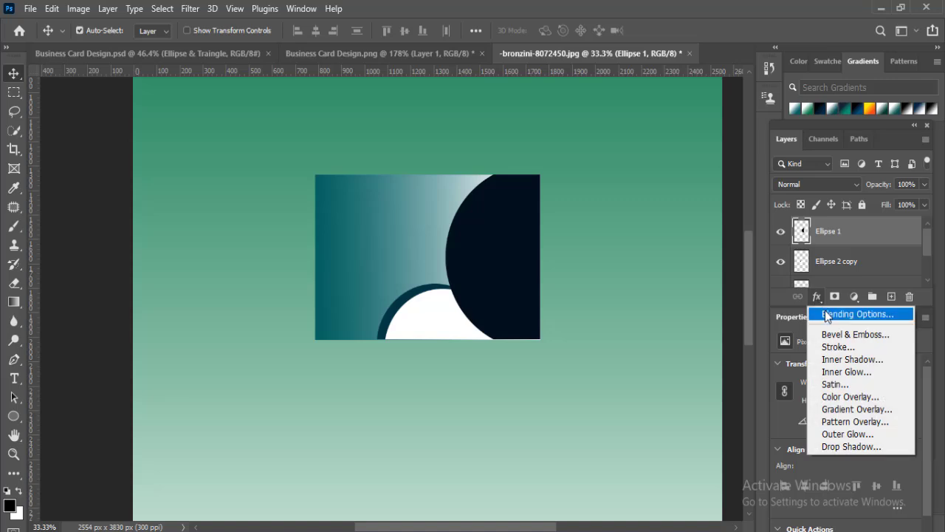
pyautogui.click(828, 315)
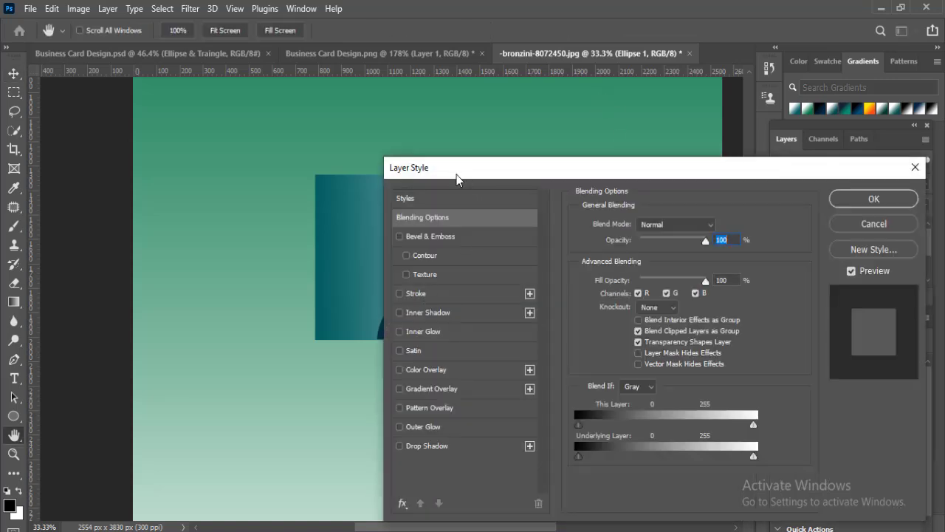
pyautogui.moveTo(456, 175); pyautogui.dragTo(616, 114)
pyautogui.click(562, 385)
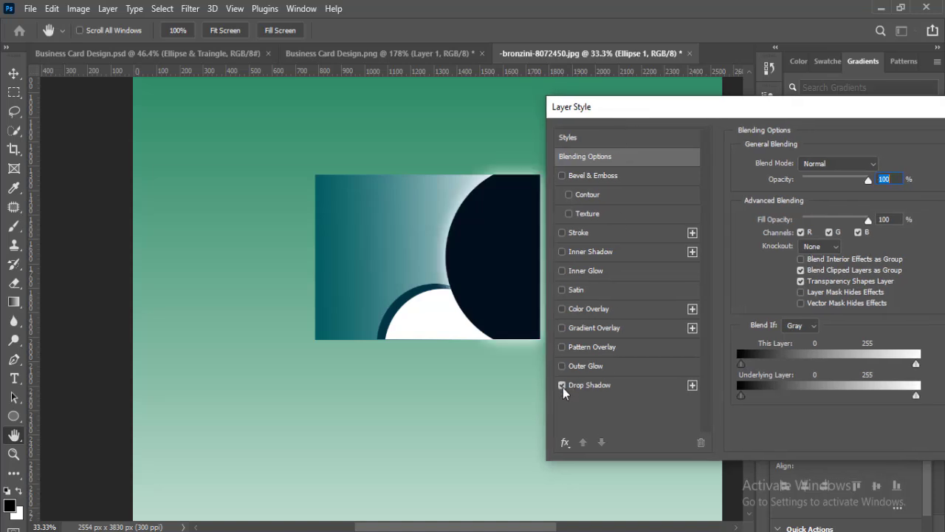
pyautogui.click(616, 386)
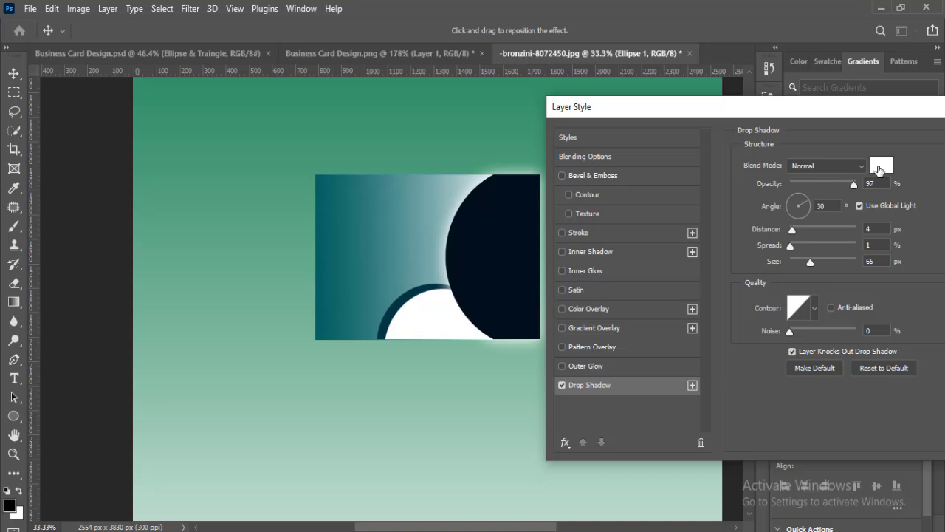
# - Set the navy circle's drop shadow colour to near-black 080404
pyautogui.click(881, 167)
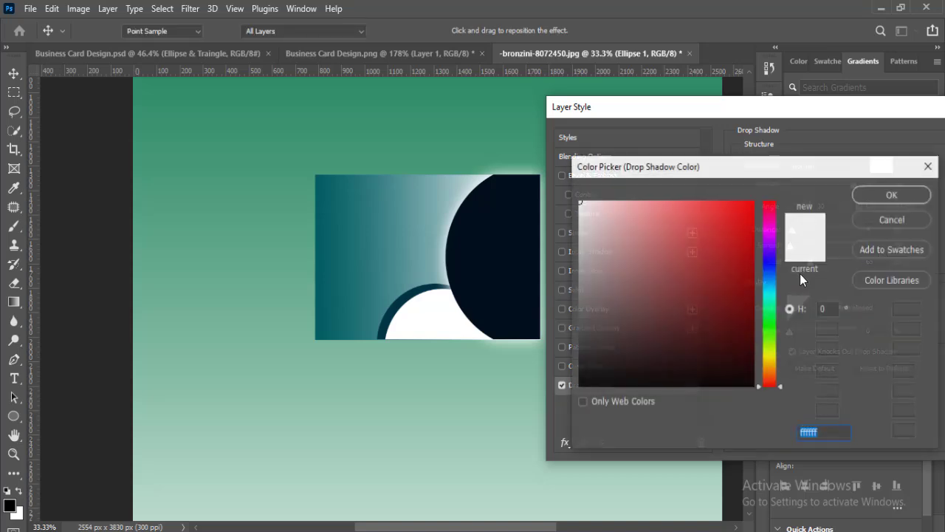
pyautogui.click(677, 371)
pyautogui.click(675, 381)
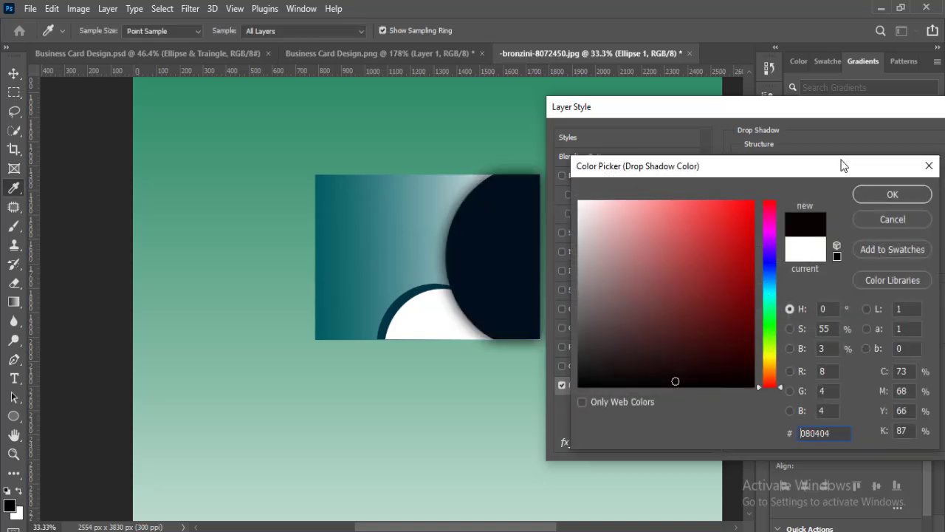
pyautogui.click(879, 194)
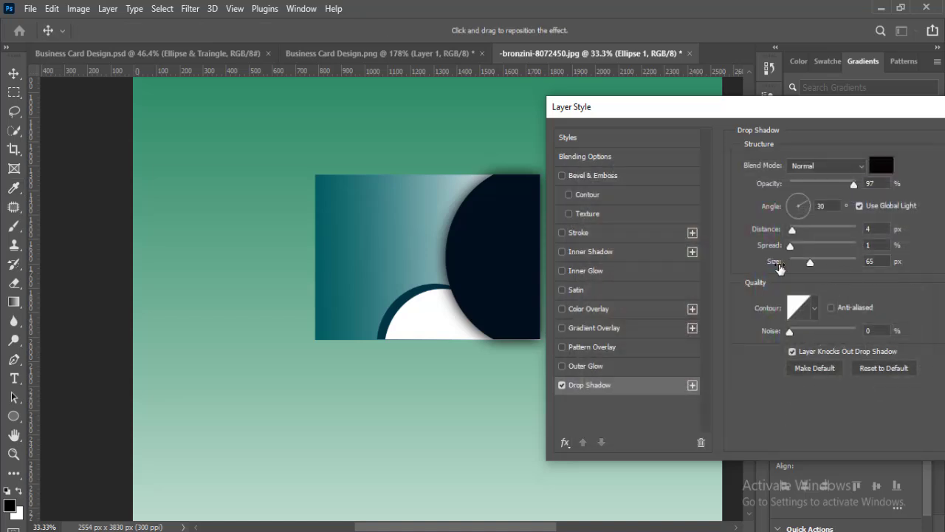
# - Set the navy circle's drop shadow to angle 0°, spread 26% and size 18 px, compare it on and off, and apply the style
pyautogui.moveTo(813, 265); pyautogui.dragTo(797, 269)
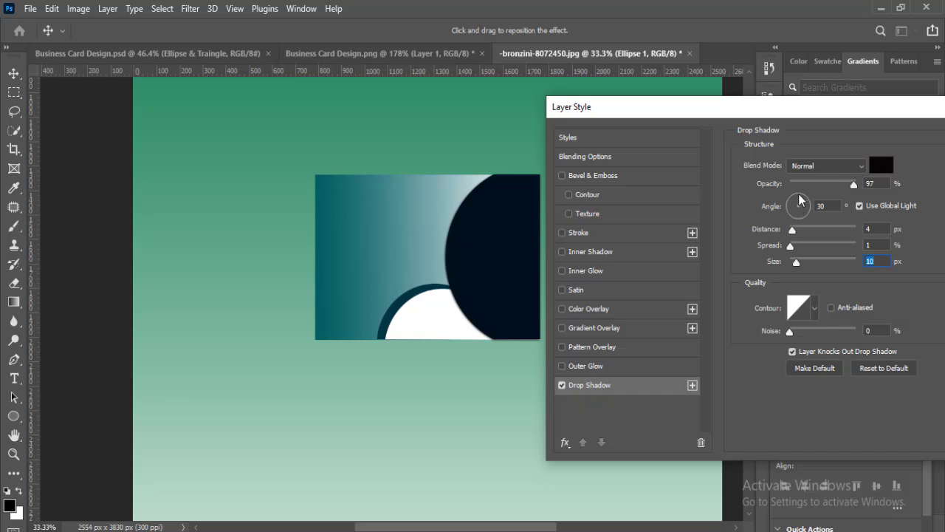
pyautogui.moveTo(799, 201); pyautogui.dragTo(800, 201)
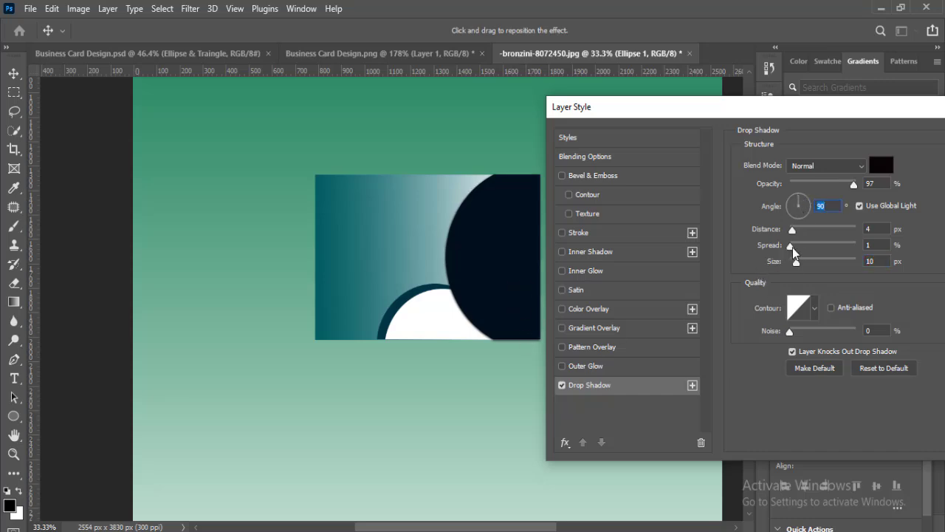
pyautogui.moveTo(792, 248); pyautogui.dragTo(808, 249)
pyautogui.moveTo(797, 262); pyautogui.dragTo(800, 242)
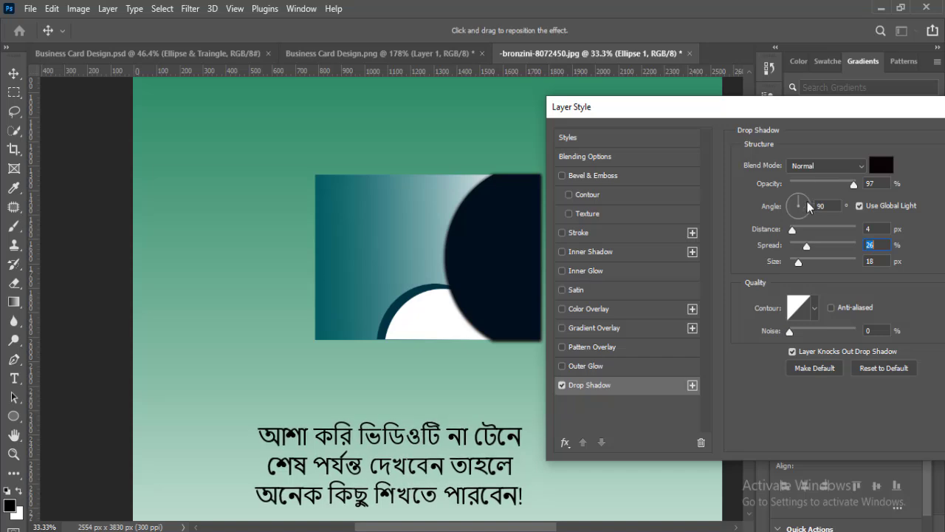
pyautogui.moveTo(786, 111); pyautogui.dragTo(773, 115)
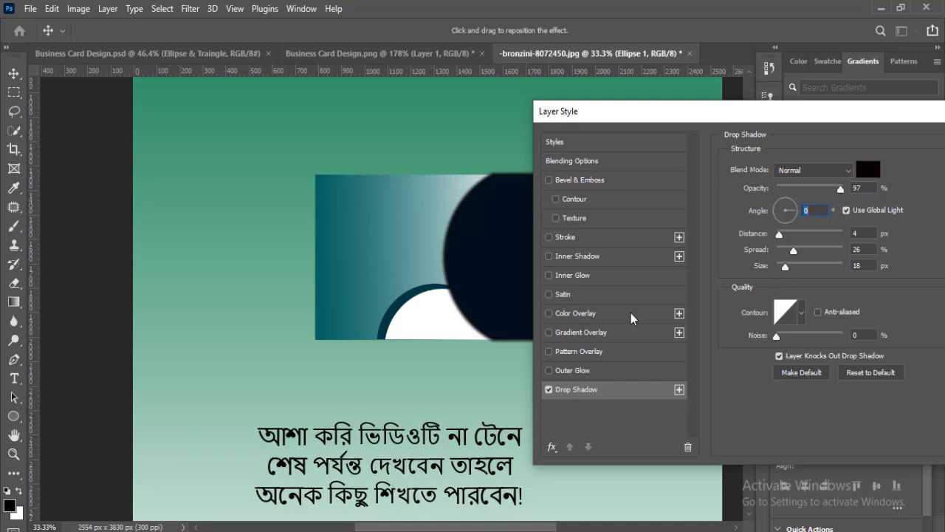
pyautogui.moveTo(608, 112); pyautogui.dragTo(656, 106)
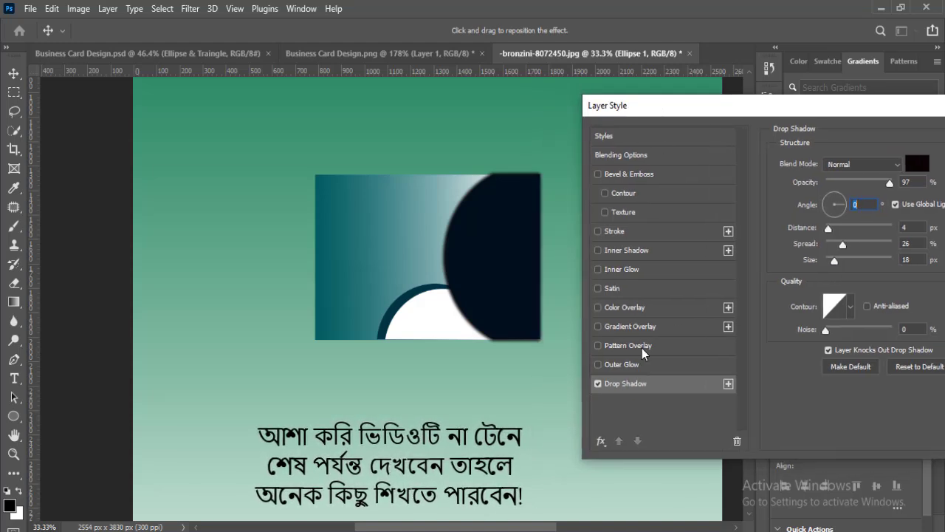
pyautogui.click(599, 384)
pyautogui.click(598, 383)
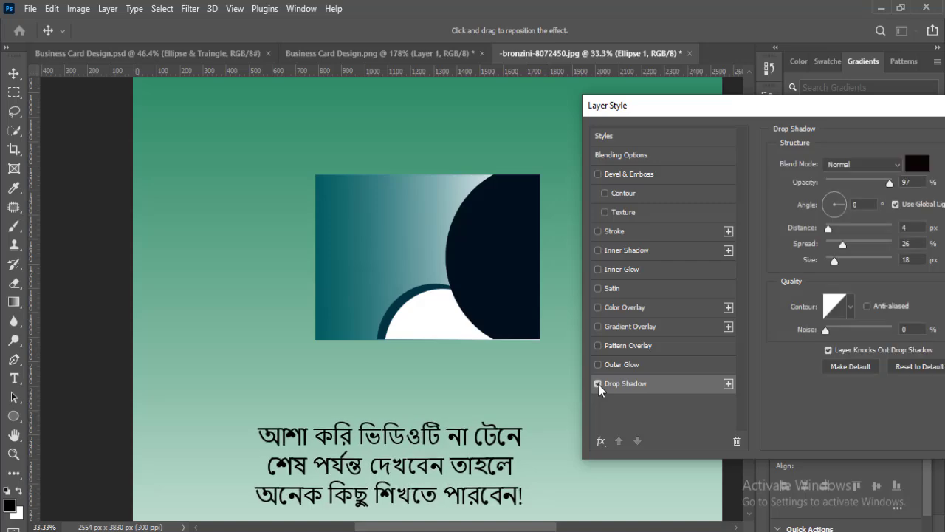
pyautogui.press('Return')
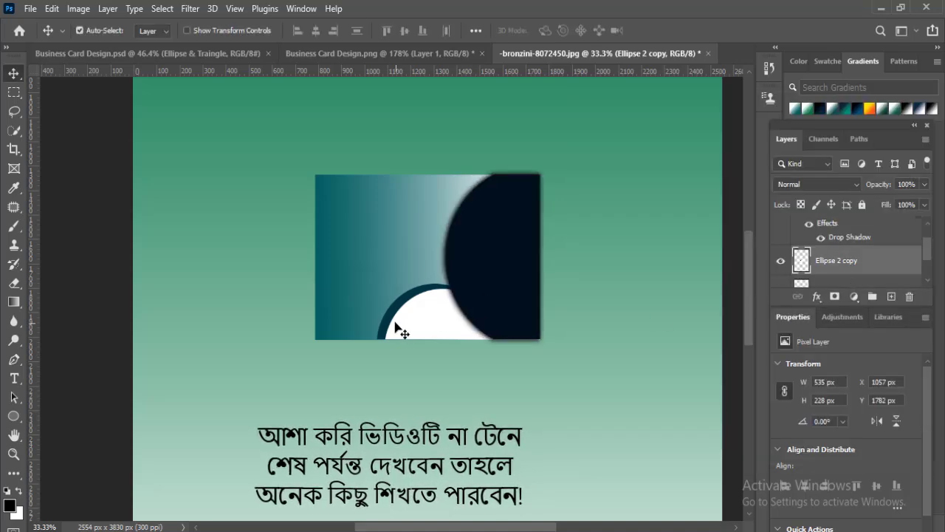
# - Apply a black drop shadow to the white and teal circle layer with angle -90°, spread 7% and size about 32 px
pyautogui.rightClick(833, 265)
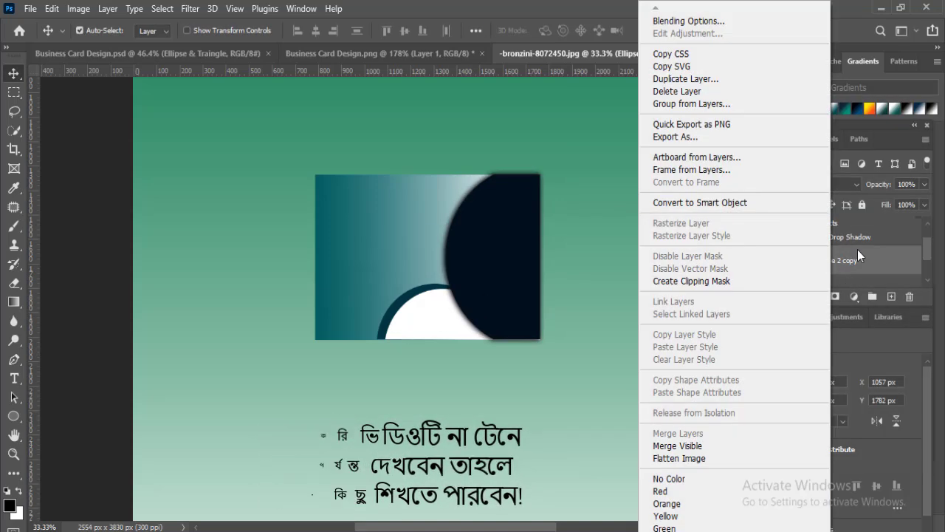
pyautogui.click(857, 250)
pyautogui.click(818, 297)
pyautogui.click(842, 443)
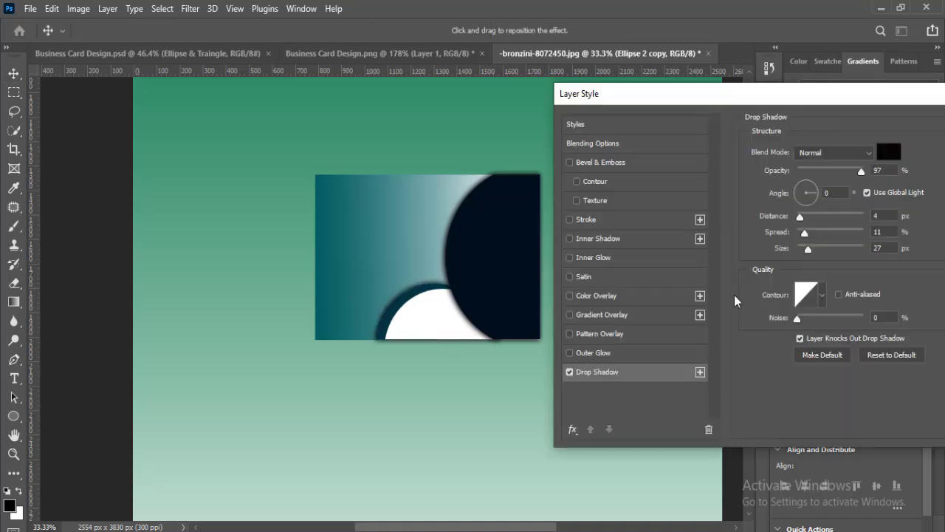
pyautogui.click(807, 202)
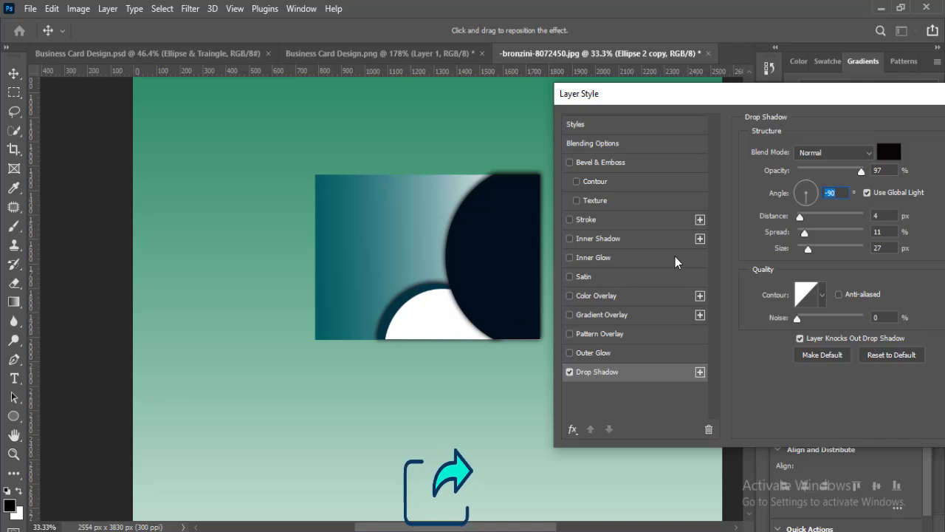
pyautogui.moveTo(808, 249); pyautogui.dragTo(807, 249)
pyautogui.moveTo(805, 234); pyautogui.dragTo(811, 250)
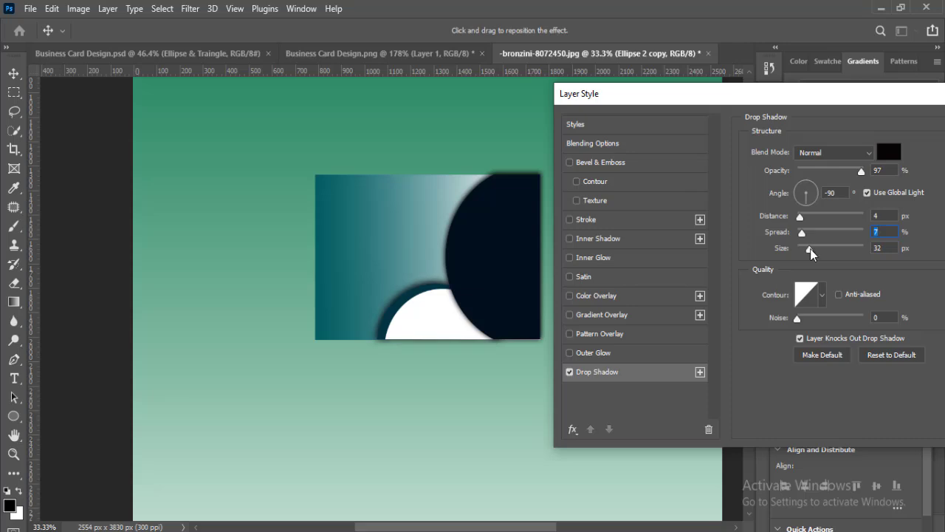
pyautogui.press('Return')
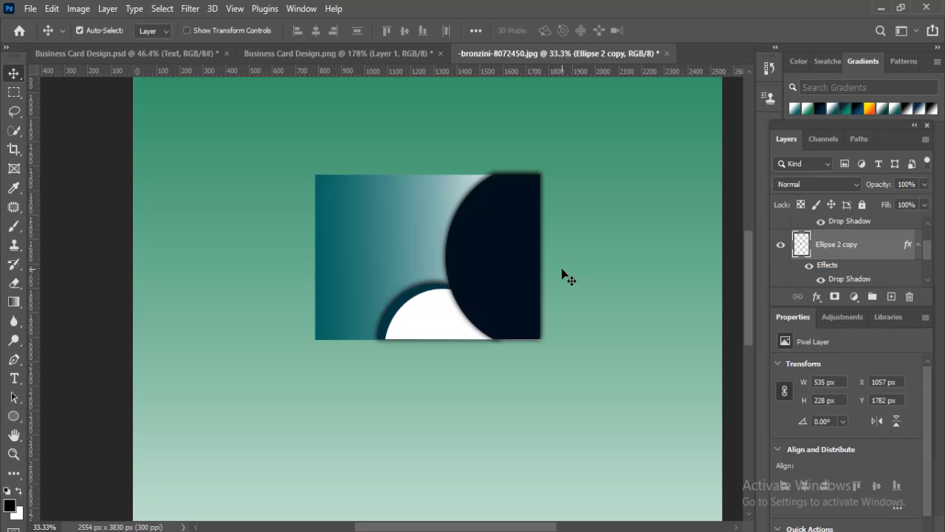
# - Bring the Text group from Business Card Design.psd onto the card, placing the company name over the gradient area and the group above the navy circle
pyautogui.moveTo(566, 274); pyautogui.dragTo(561, 275)
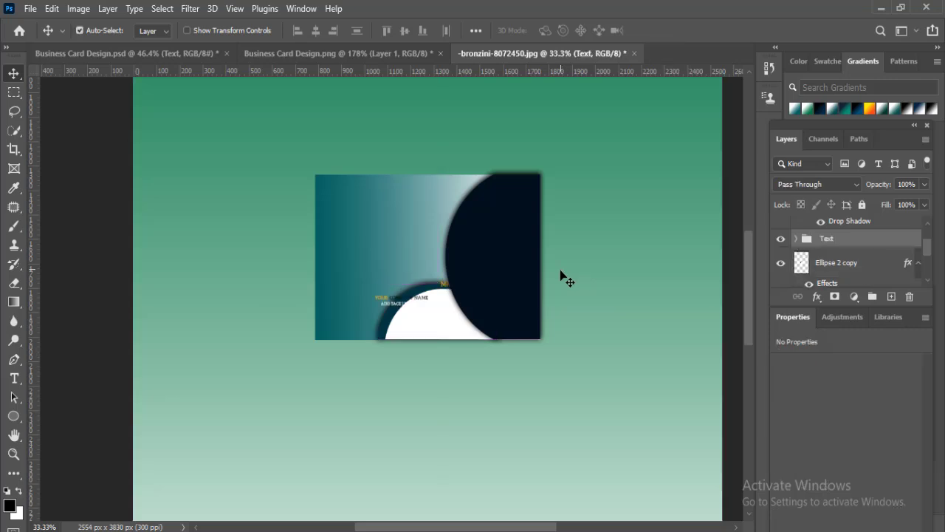
pyautogui.moveTo(407, 306); pyautogui.dragTo(362, 229)
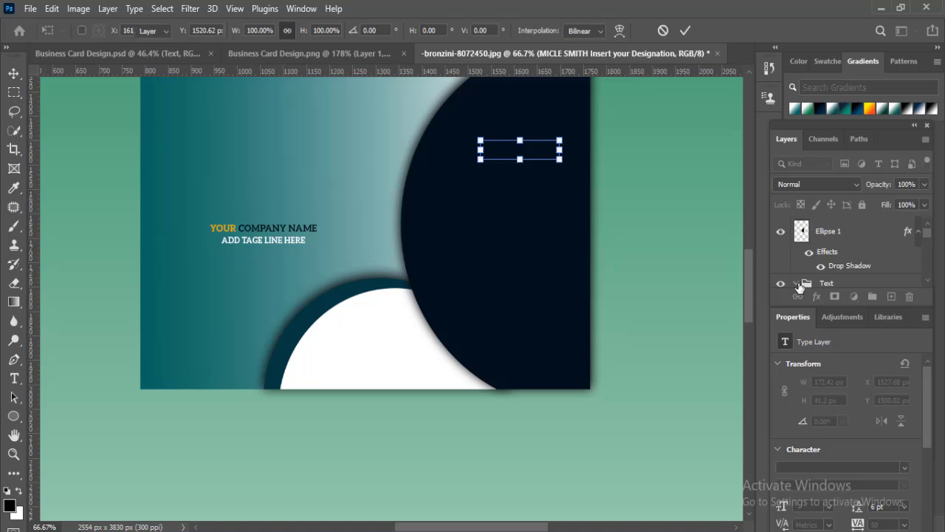
pyautogui.click(801, 287)
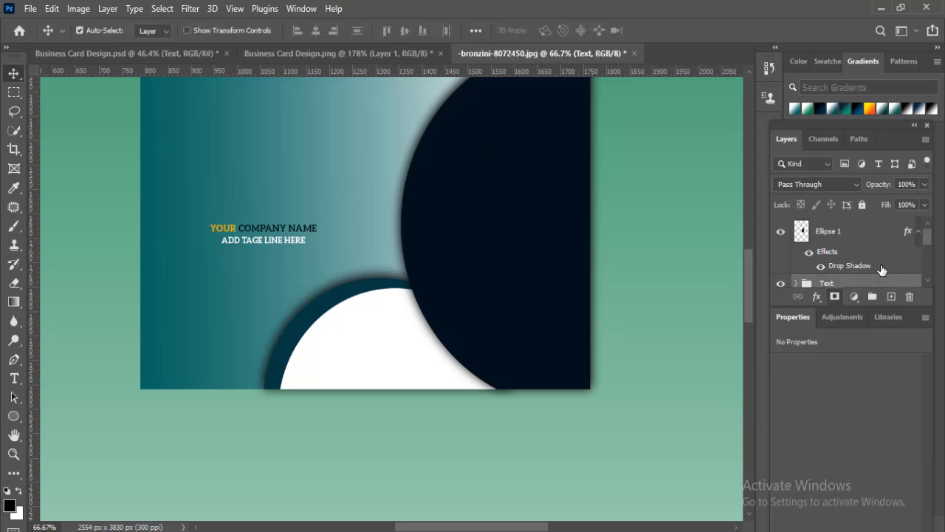
pyautogui.moveTo(868, 283); pyautogui.dragTo(862, 226)
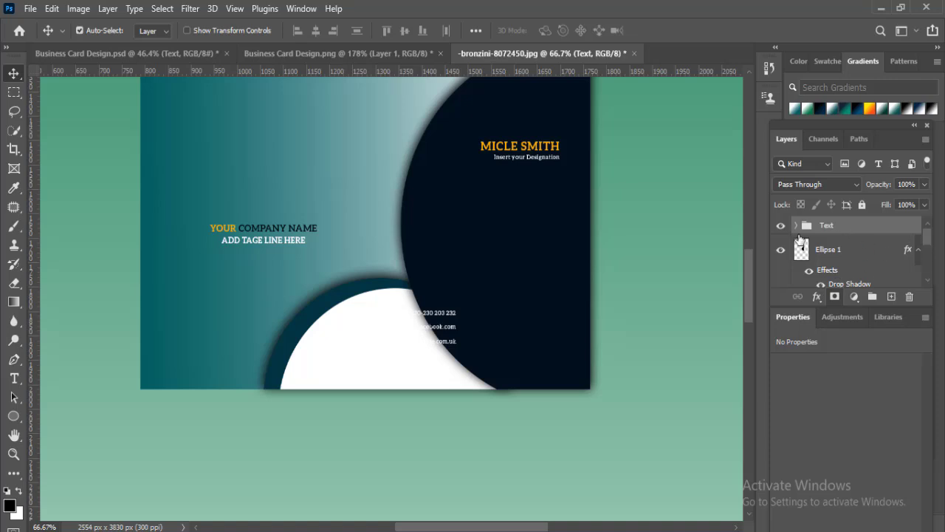
# - Position the name and designation text in the navy circle's upper part, at about X 1509 px, Y 1455 px
pyautogui.click(796, 225)
pyautogui.moveTo(926, 233); pyautogui.dragTo(927, 237)
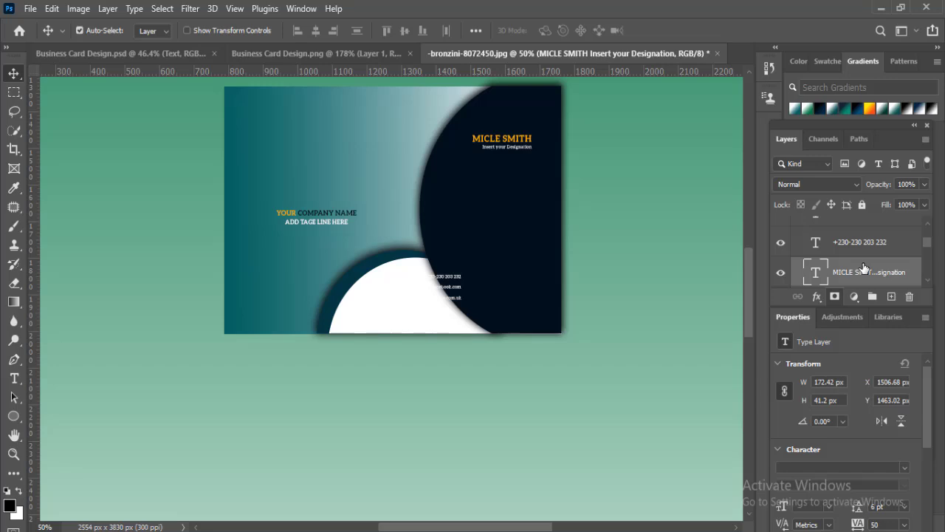
pyautogui.press('Up')
pyautogui.press('Up')
pyautogui.press('Up')
pyautogui.press('Up')
pyautogui.press('Up')
pyautogui.press('Up')
pyautogui.press('Up')
pyautogui.press('Up')
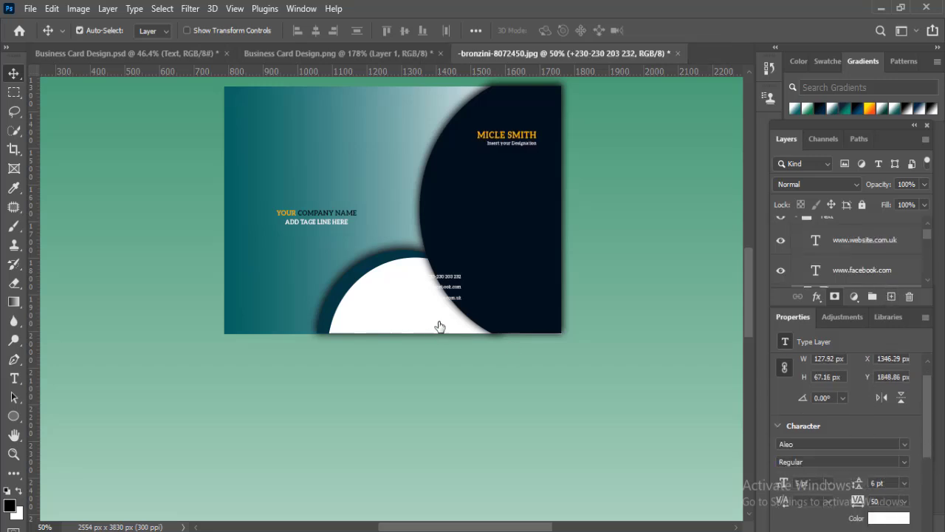
# - Move the contact lines onto the navy circle below the designation and place their icons beside them at about X 1693 px, Y 1617 px
pyautogui.moveTo(439, 325); pyautogui.dragTo(535, 186)
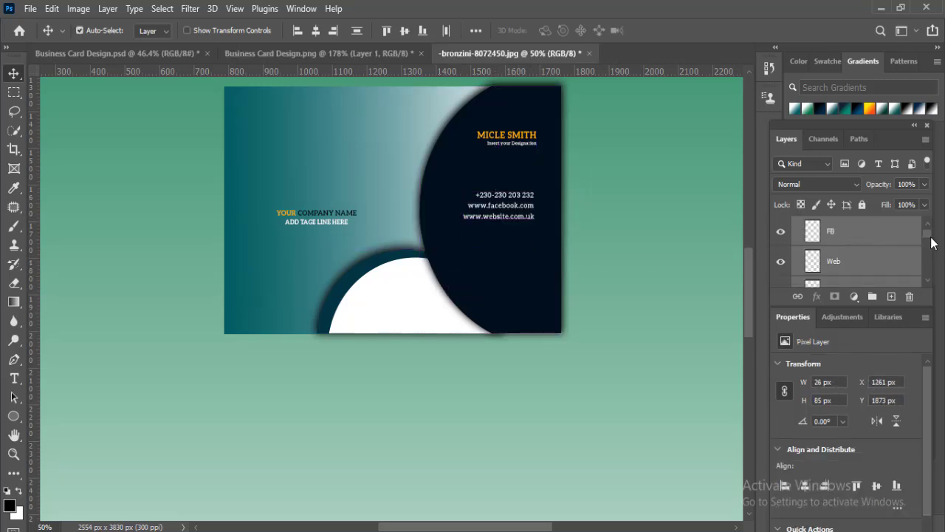
pyautogui.scroll(1, 931, 238)
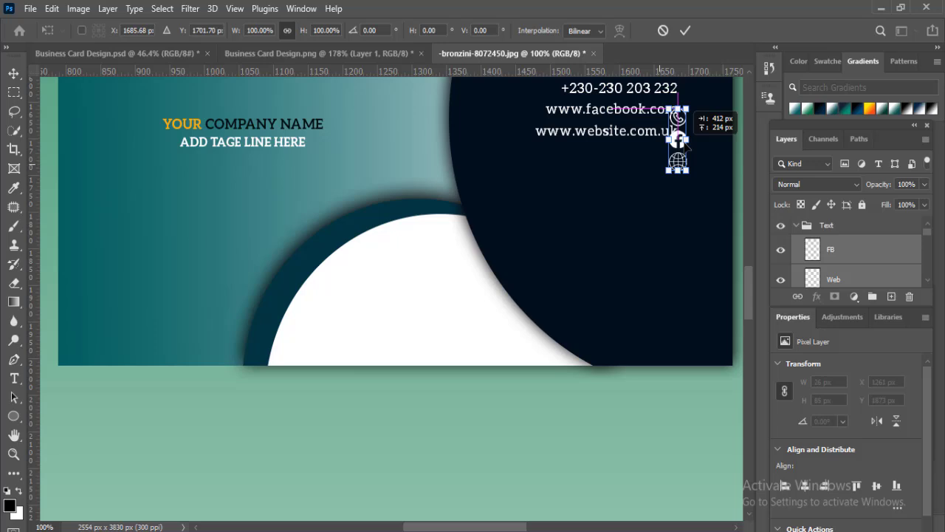
pyautogui.moveTo(690, 133); pyautogui.dragTo(701, 103)
pyautogui.press('Return')
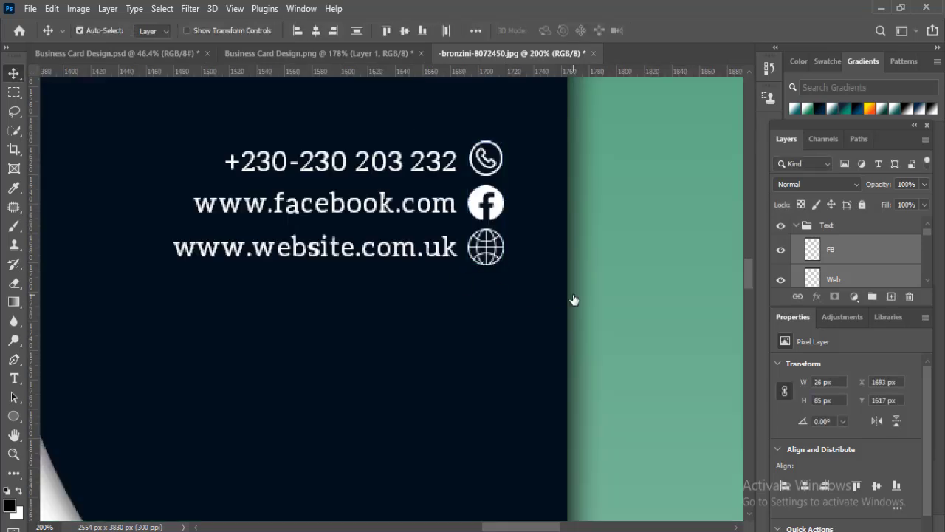
# - Nudge the contact icons right, and shift the name and designation text right and down to about Y 1473 px
pyautogui.press('Right')
pyautogui.press('Right')
pyautogui.press('Right')
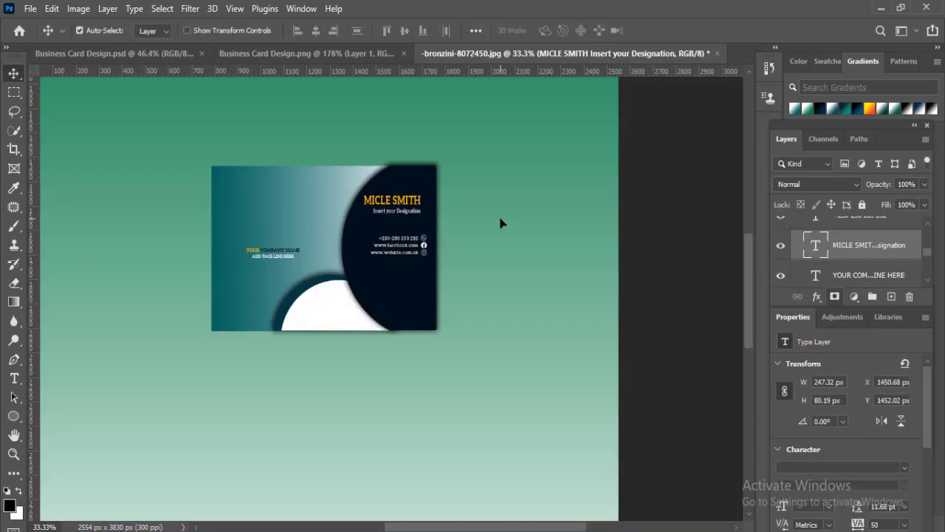
pyautogui.press('Right')
pyautogui.press('Right')
pyautogui.press('Right')
pyautogui.press('Right')
pyautogui.press('Right')
pyautogui.press('Right')
pyautogui.press('Down')
pyautogui.press('Down')
pyautogui.press('Down')
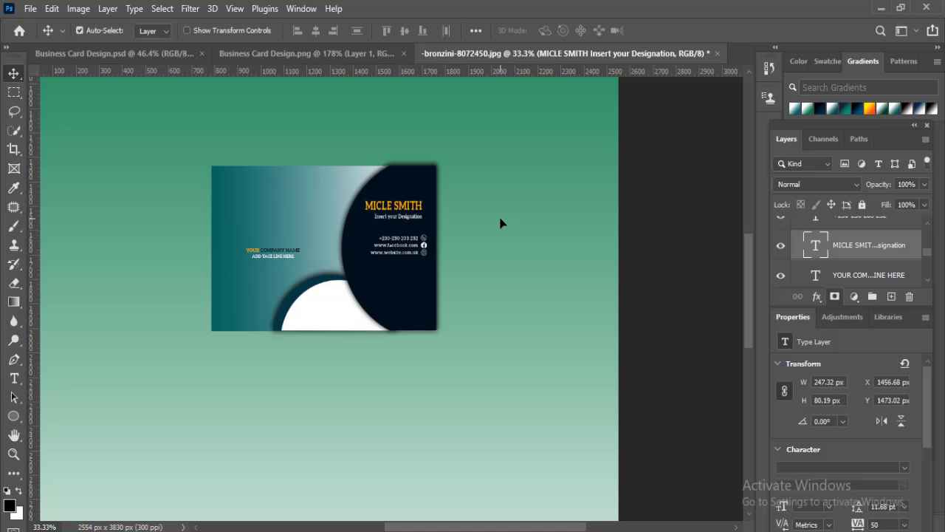
pyautogui.press('Right')
pyautogui.press('Right')
pyautogui.press('Right')
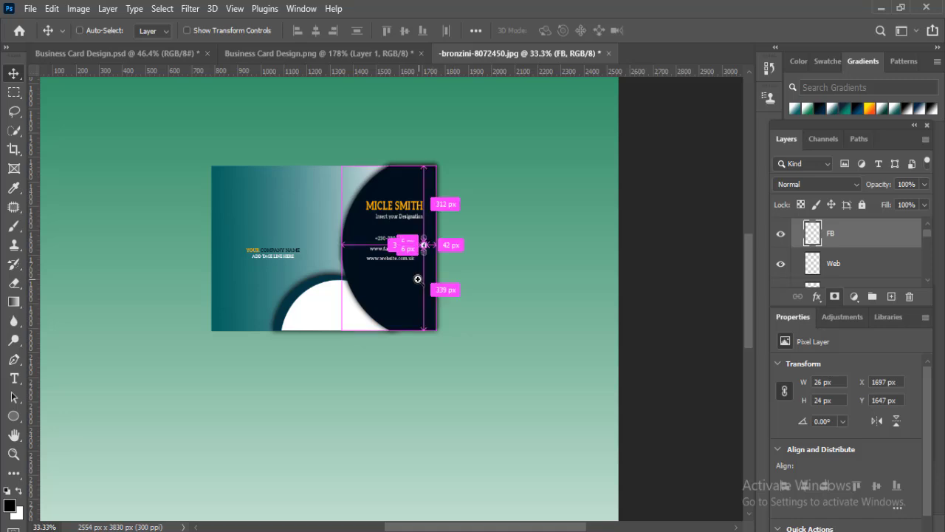
# - Move the Web icon down and slightly left so it sits beside the website address line
pyautogui.keyDown('ctrl'); pyautogui.click(418, 280); pyautogui.keyUp('ctrl')
pyautogui.keyDown('ctrl'); pyautogui.click(418, 279); pyautogui.keyUp('ctrl')
pyautogui.keyDown('ctrl'); pyautogui.click(418, 279); pyautogui.keyUp('ctrl')
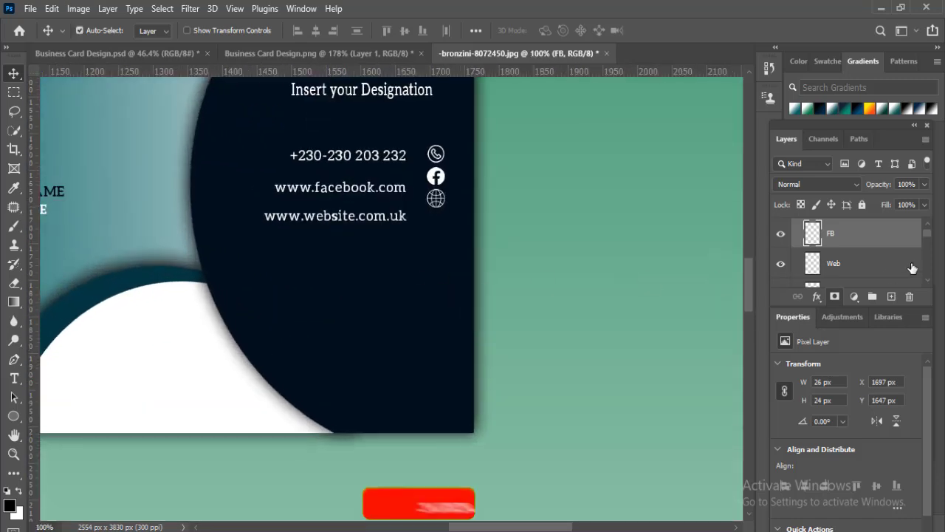
pyautogui.click(861, 271)
pyautogui.press('Down')
pyautogui.press('Down')
pyautogui.press('Down')
pyautogui.press('Down')
pyautogui.press('Down')
pyautogui.press('Down')
pyautogui.press('Down')
pyautogui.press('Down')
pyautogui.press('Down')
pyautogui.press('Down')
pyautogui.press('Down')
pyautogui.press('Down')
pyautogui.press('Down')
pyautogui.press('Down')
pyautogui.press('Down')
pyautogui.press('Down')
pyautogui.press('Down')
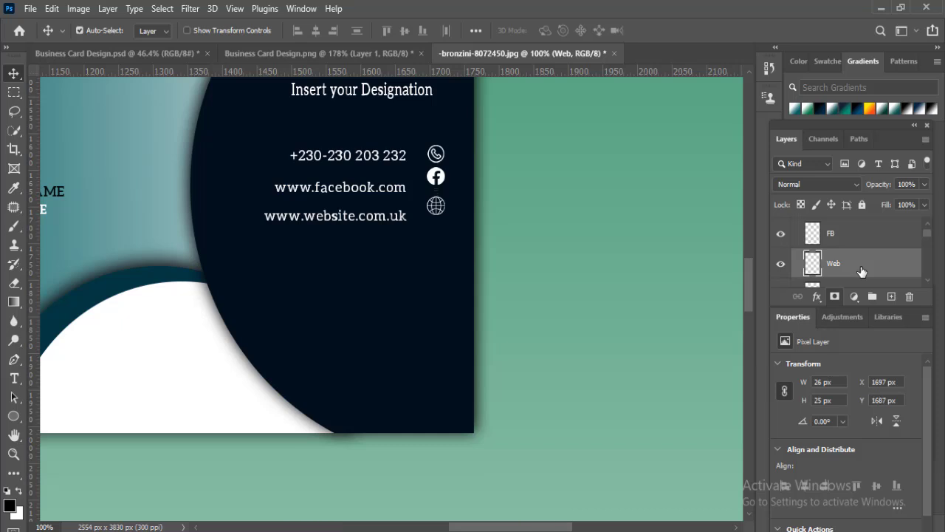
pyautogui.press('Down')
pyautogui.press('Down')
pyautogui.press('Down')
pyautogui.press('Down')
pyautogui.press('Down')
pyautogui.press('Down')
pyautogui.press('Down')
pyautogui.press('Left')
pyautogui.press('Left')
# - Position the FB icon beside its address line at X 1692 px, Y 1662 px, and align the phone icon above it
pyautogui.click(860, 246)
pyautogui.press('Left')
pyautogui.press('Left')
pyautogui.press('Left')
pyautogui.press('Left')
pyautogui.press('Left')
pyautogui.press('Down')
pyautogui.press('Down')
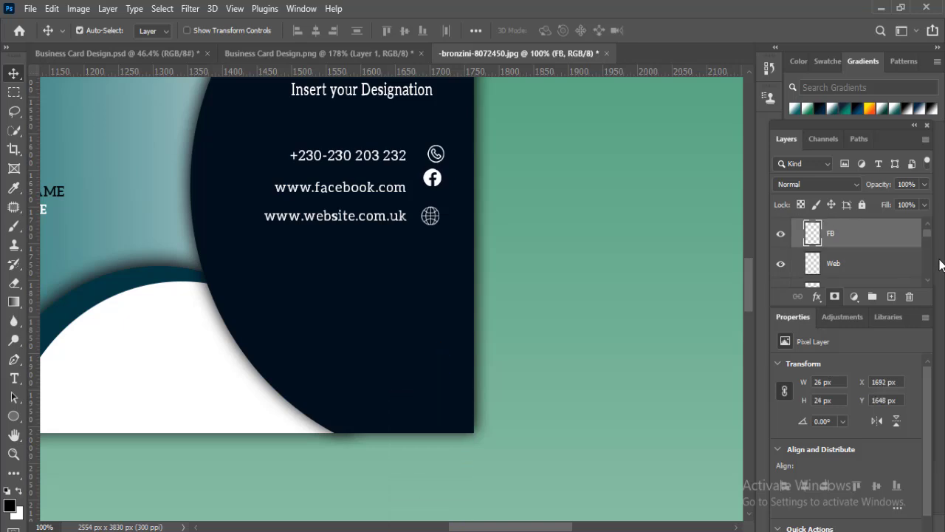
pyautogui.press('Down')
pyautogui.press('Down')
pyautogui.press('Down')
pyautogui.press('Down')
pyautogui.press('Down')
pyautogui.press('Down')
pyautogui.press('Down')
pyautogui.press('Down')
pyautogui.press('Down')
pyautogui.press('Down')
pyautogui.press('Down')
pyautogui.press('Down')
pyautogui.press('Down')
pyautogui.press('Down')
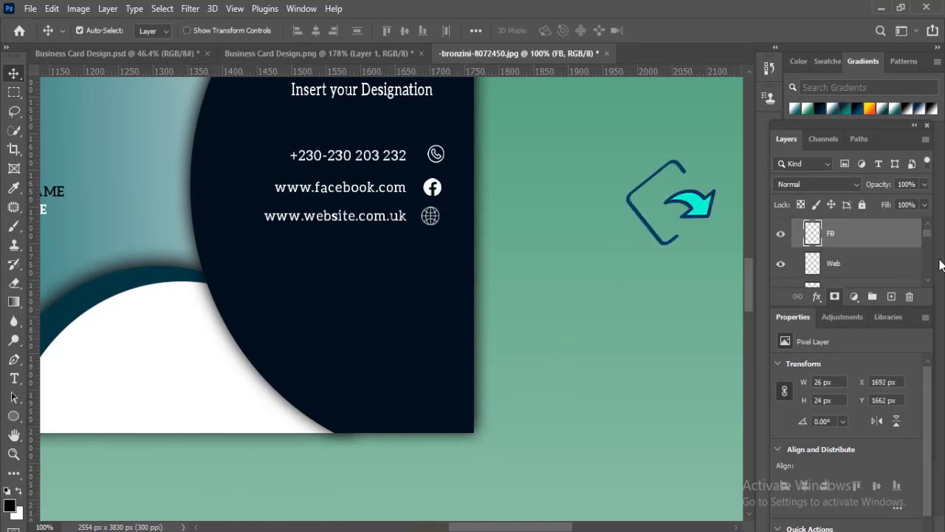
pyautogui.scroll(1, 922, 234)
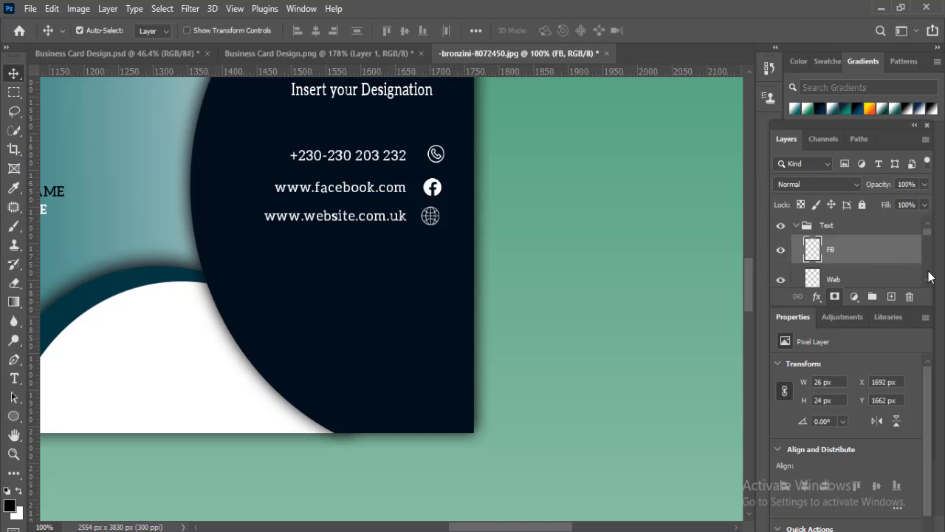
pyautogui.scroll(-1, 928, 283)
pyautogui.click(898, 285)
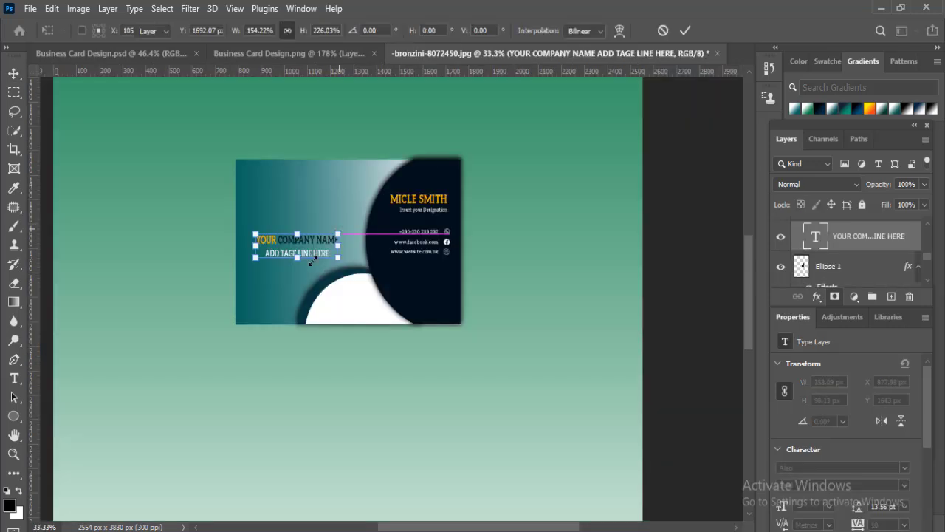
# - Enlarge the company name and tagline text to about 358 × 98 px and place it at X 860 px, Y 1532 px
pyautogui.press('Return')
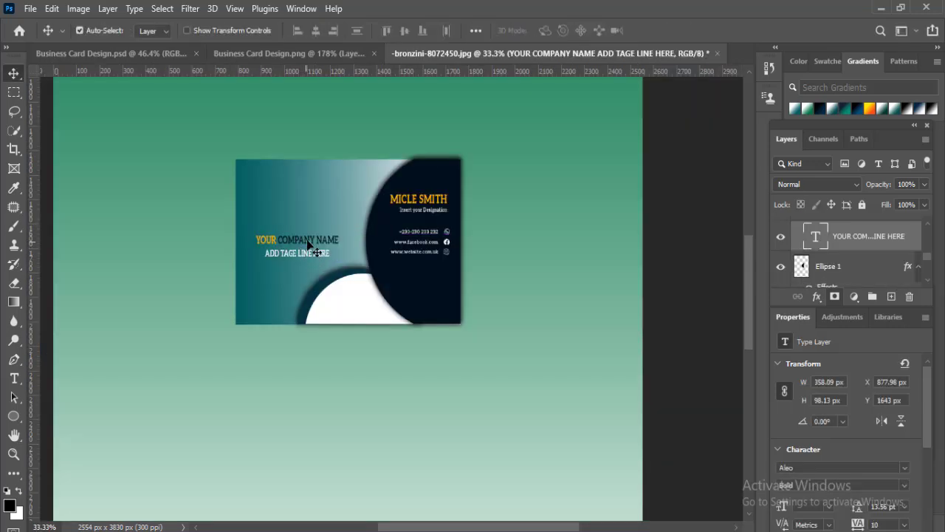
pyautogui.moveTo(309, 244); pyautogui.dragTo(306, 216)
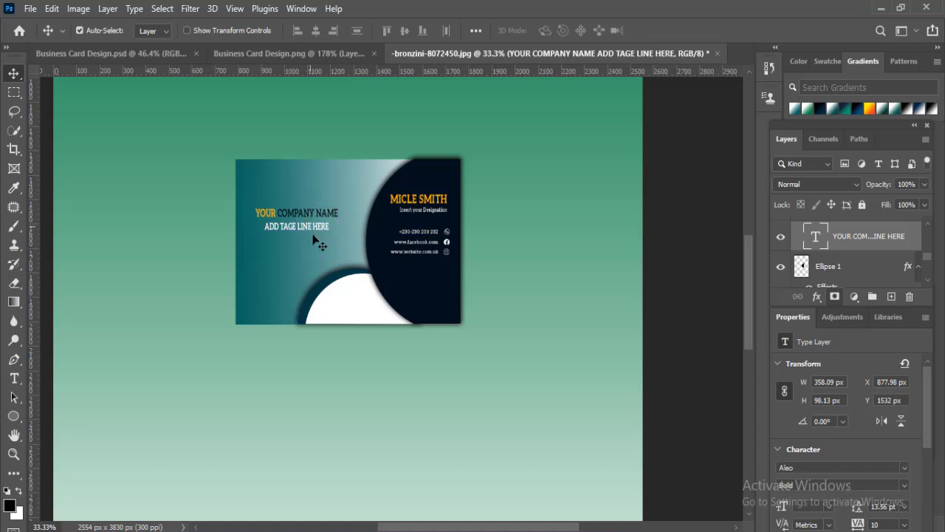
pyautogui.press('Left')
pyautogui.press('Left')
pyautogui.press('Left')
pyautogui.press('Left')
pyautogui.press('Left')
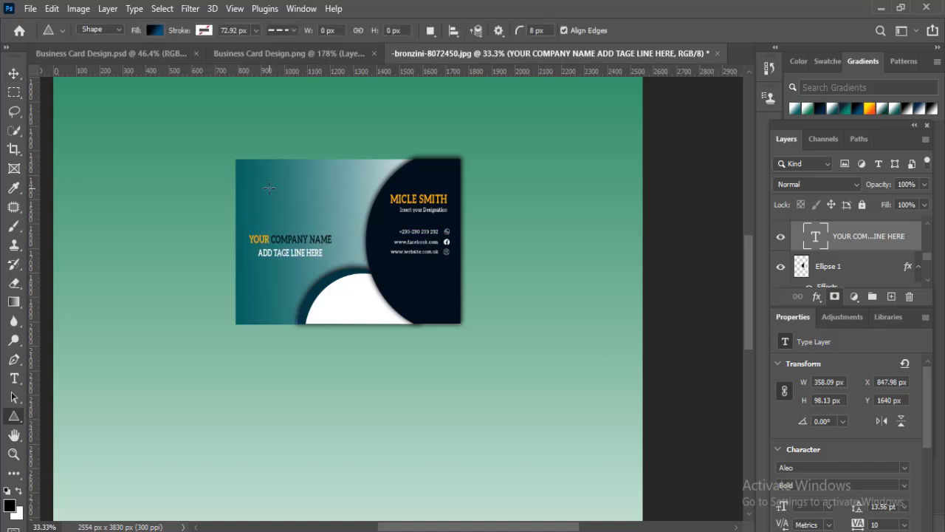
# - Draw an unfilled triangle about 117 × 101 px with a 15.6 px dark navy stroke, centred above the company name
pyautogui.moveTo(269, 187); pyautogui.dragTo(312, 220)
pyautogui.press('v')
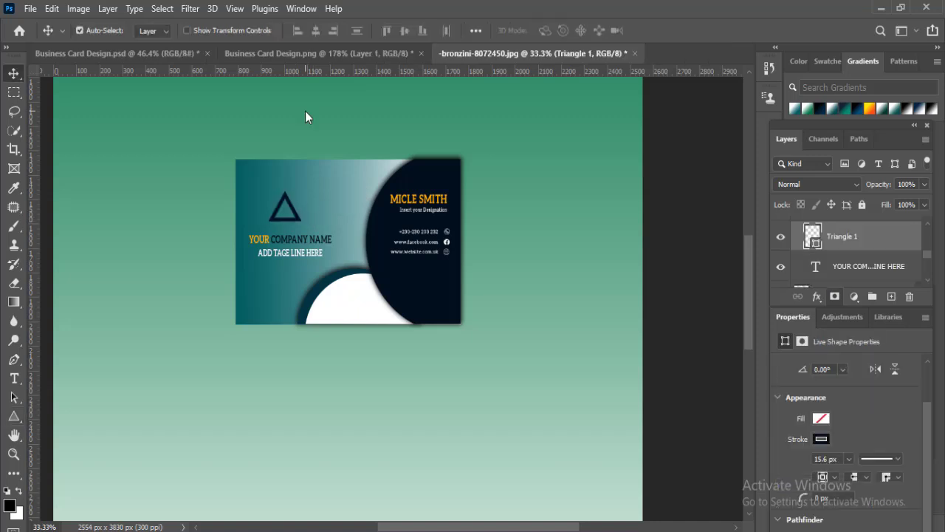
pyautogui.press('Down')
pyautogui.press('Down')
pyautogui.press('Down')
pyautogui.press('Down')
pyautogui.press('Down')
pyautogui.press('Down')
pyautogui.press('Right')
pyautogui.press('Right')
pyautogui.press('Right')
pyautogui.press('Right')
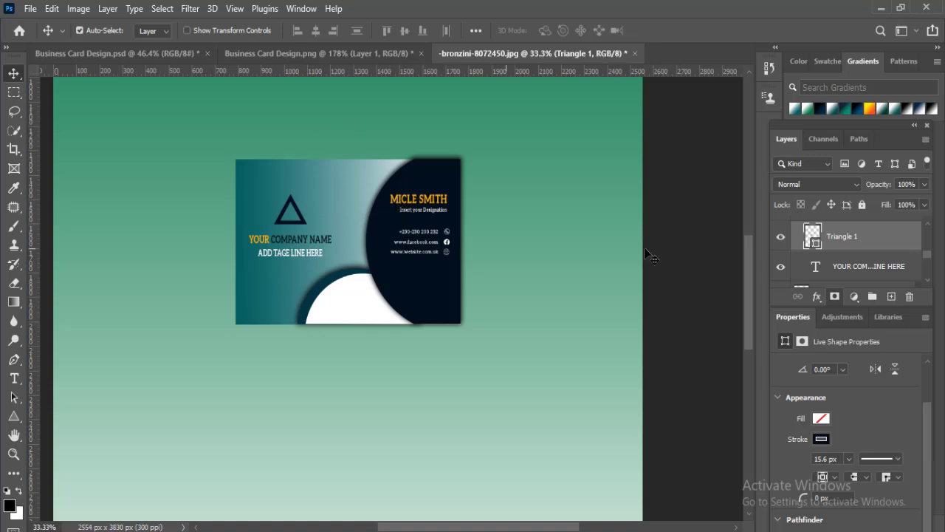
# - Duplicate the triangle, offset the copy to the right, and change its stroke to orange-yellow
pyautogui.hotkey('ctrl', 'j')
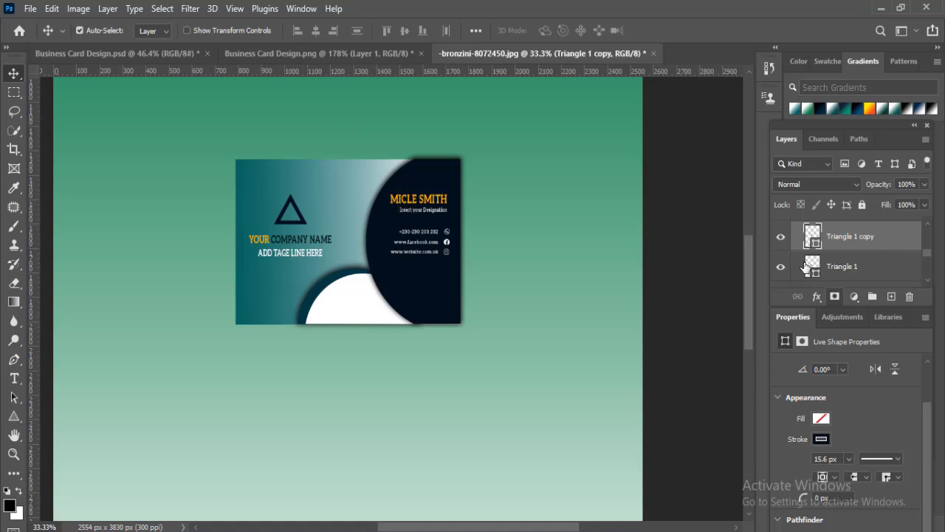
pyautogui.hotkey('shift', 'Right')
pyautogui.hotkey('shift', 'Right')
pyautogui.hotkey('shift', 'Right')
pyautogui.hotkey('shift', 'Right')
pyautogui.hotkey('shift', 'Right')
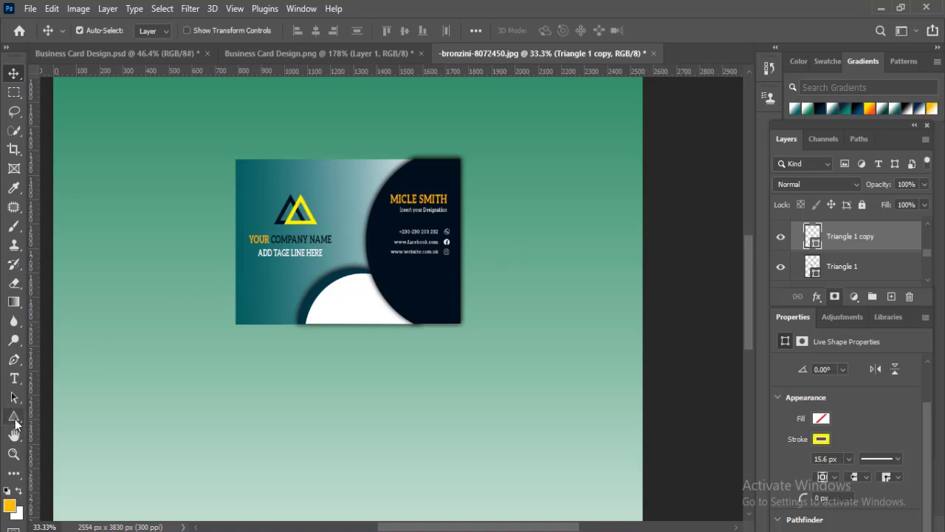
pyautogui.click(14, 419)
pyautogui.click(204, 33)
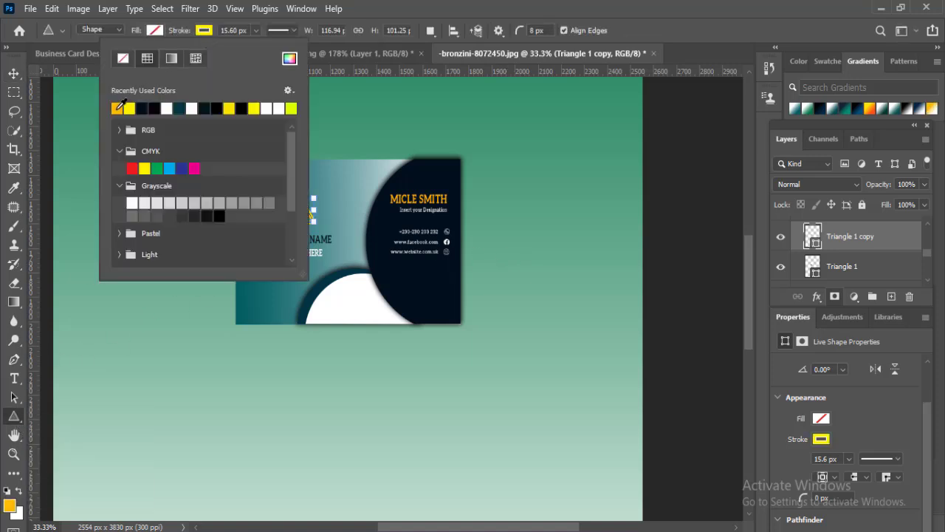
pyautogui.click(14, 74)
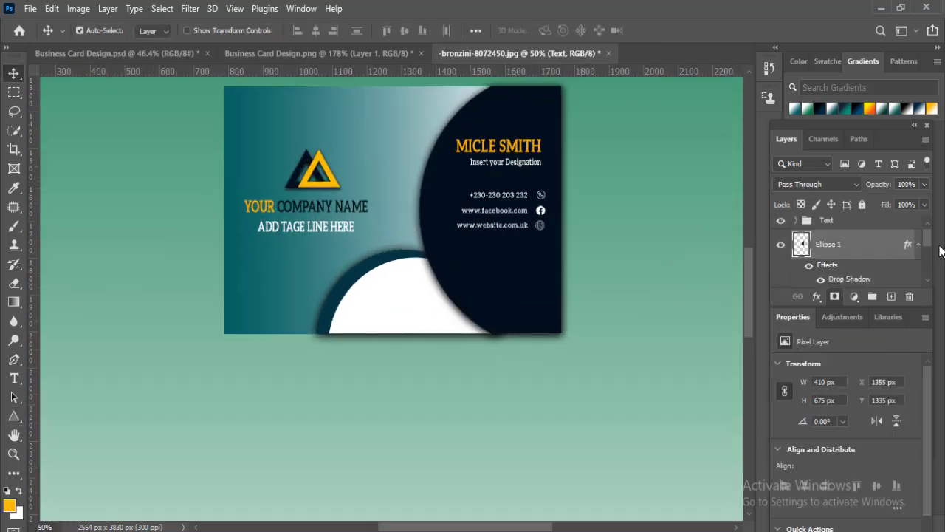
# - Group the background layers from Ellipse 1 down to Gradient Fill 2 and name the group BG
pyautogui.moveTo(935, 249); pyautogui.dragTo(935, 293)
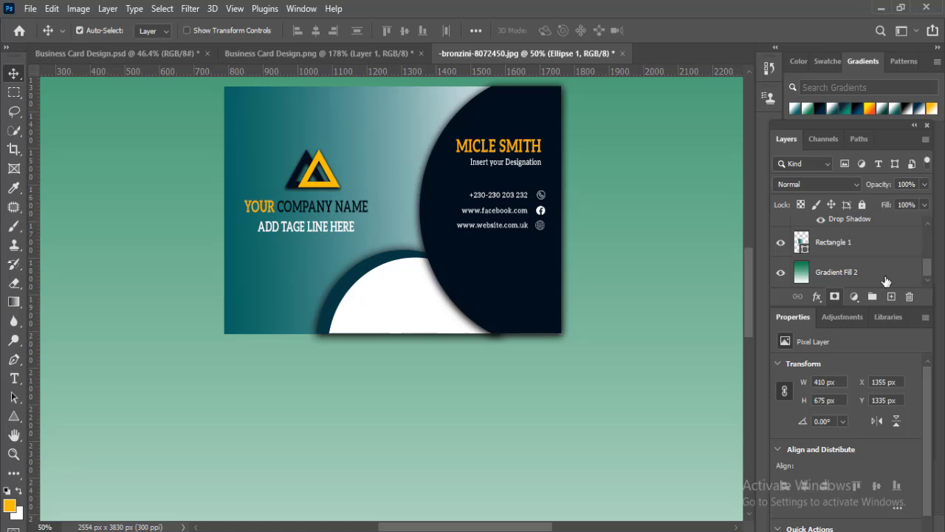
pyautogui.keyDown('shift'); pyautogui.click(886, 274); pyautogui.keyUp('shift')
pyautogui.hotkey('ctrl', 'g')
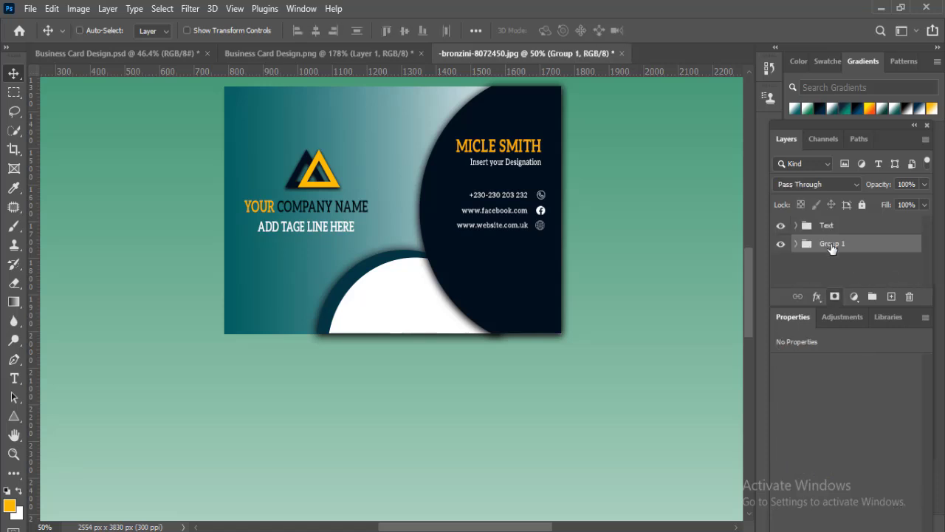
pyautogui.doubleClick(833, 246)
pyautogui.press('Return')
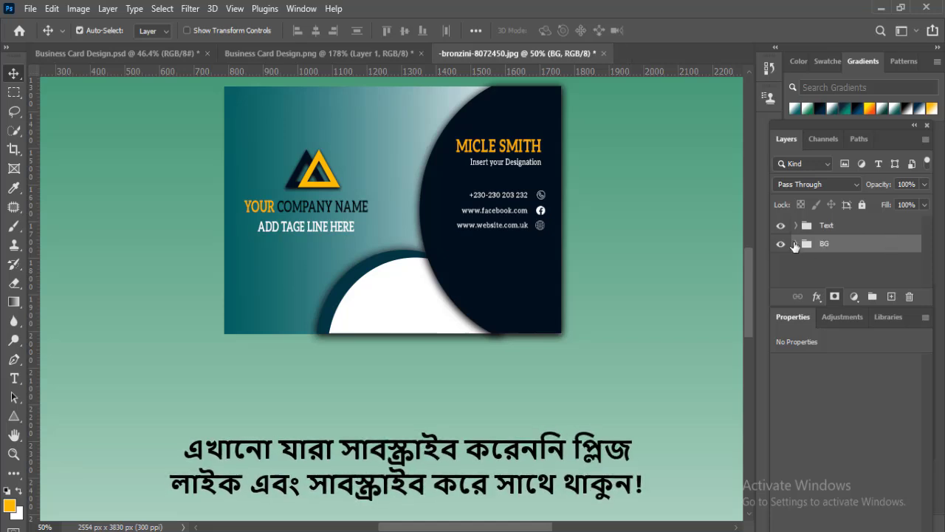
# - Convert the Ellipse 1 drop shadow in the BG group into its own layer and toggle its visibility to check it
pyautogui.click(797, 244)
pyautogui.click(855, 269)
pyautogui.rightClick(853, 266)
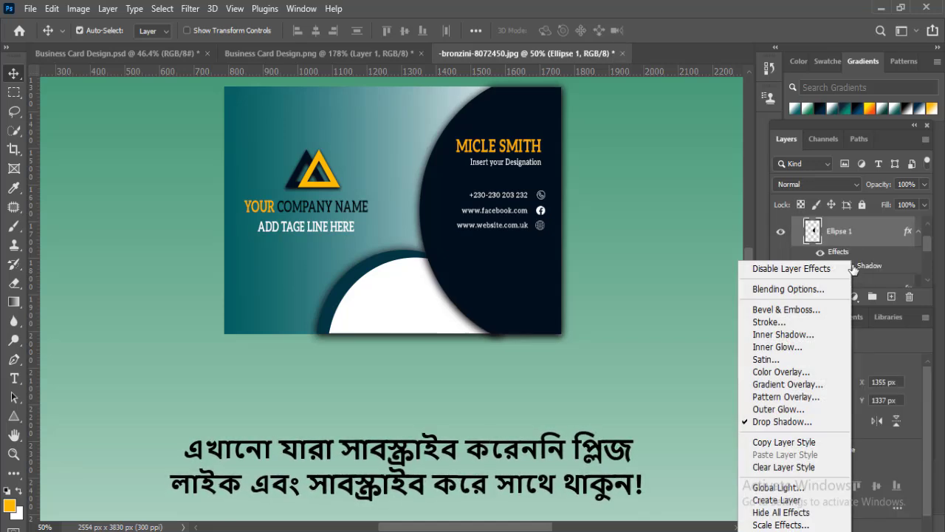
pyautogui.click(765, 500)
pyautogui.click(412, 213)
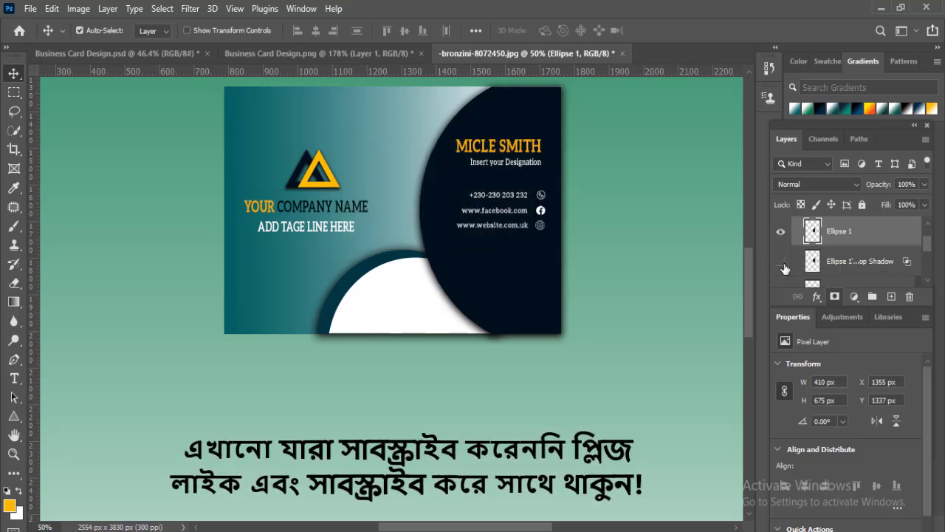
pyautogui.click(782, 263)
pyautogui.click(782, 264)
# - Erase the navy circle's shadow outside the card's edges on the Ellipse 1 shadow layer with a 90 px eraser
pyautogui.click(14, 283)
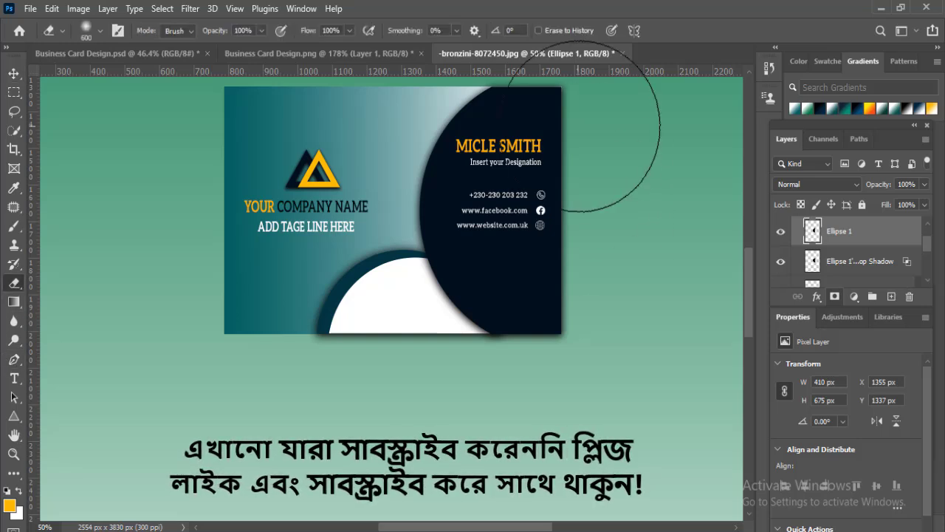
pyautogui.press('[')
pyautogui.press('[')
pyautogui.press('[')
pyautogui.press('[')
pyautogui.press('[')
pyautogui.press('[')
pyautogui.press('[')
pyautogui.press('[')
pyautogui.press('[')
pyautogui.press('[')
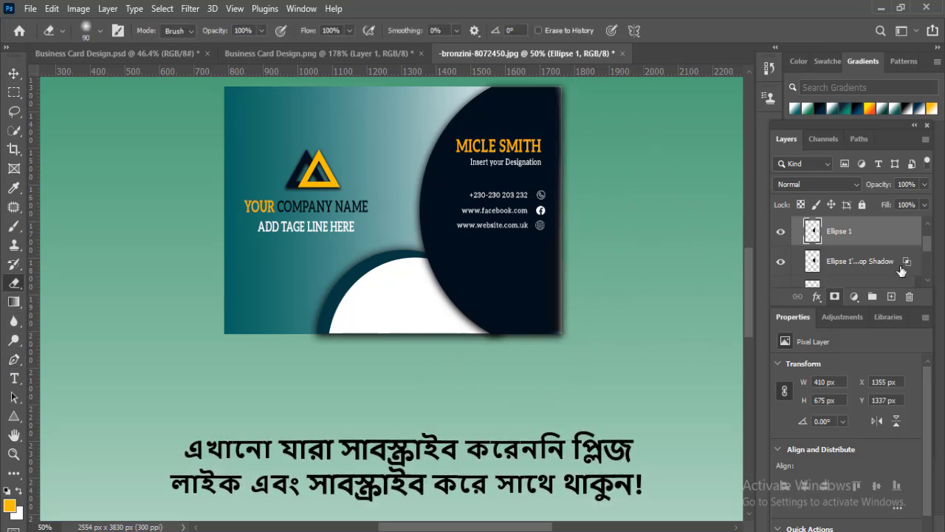
pyautogui.click(862, 263)
pyautogui.moveTo(569, 89); pyautogui.dragTo(563, 341)
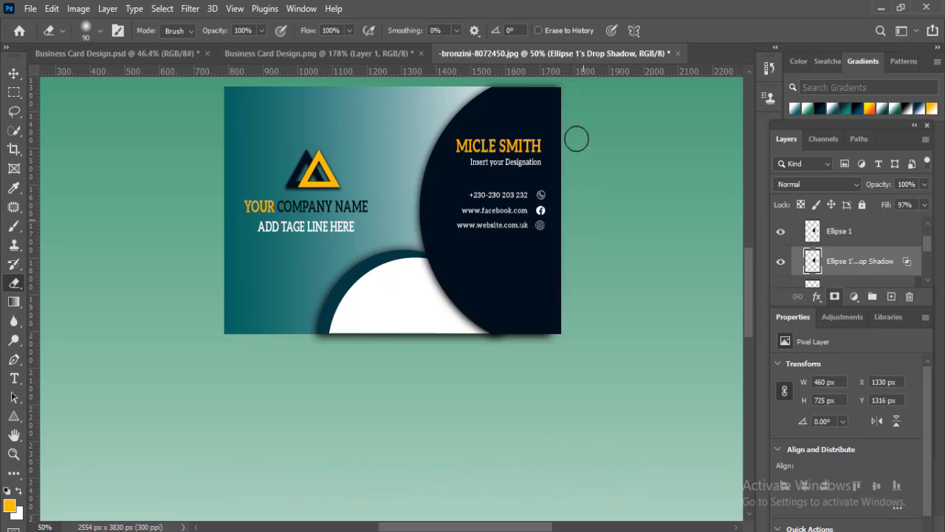
pyautogui.click(780, 262)
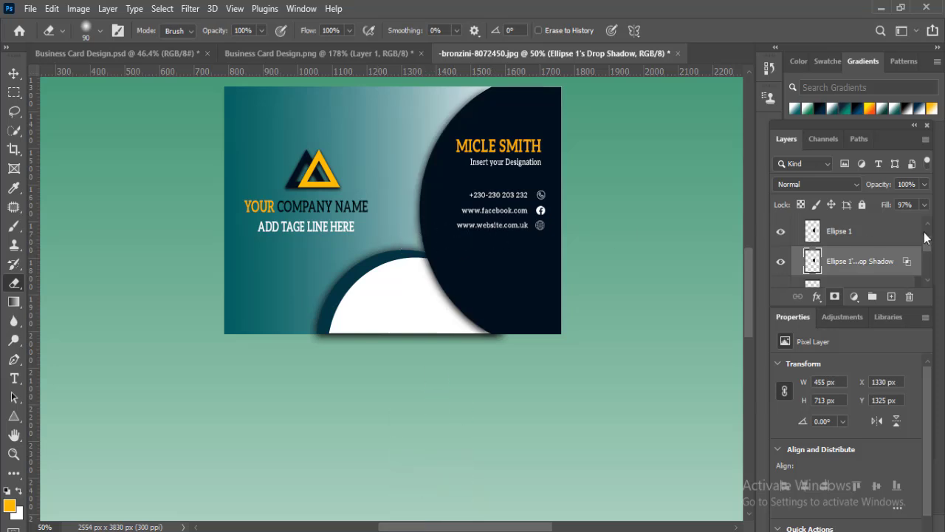
# - Convert the Ellipse 2 copy drop shadow into its own layer and erase the part spilling below the card
pyautogui.moveTo(927, 241); pyautogui.dragTo(927, 259)
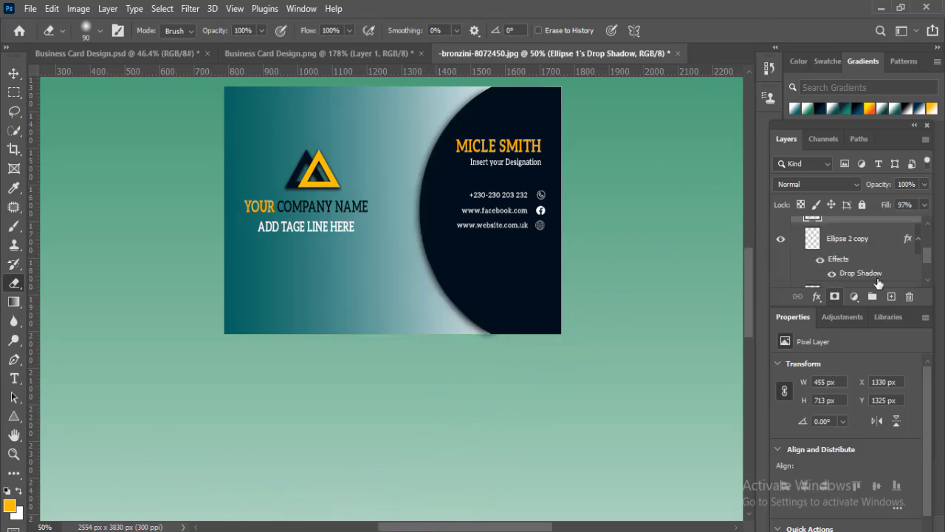
pyautogui.rightClick(863, 275)
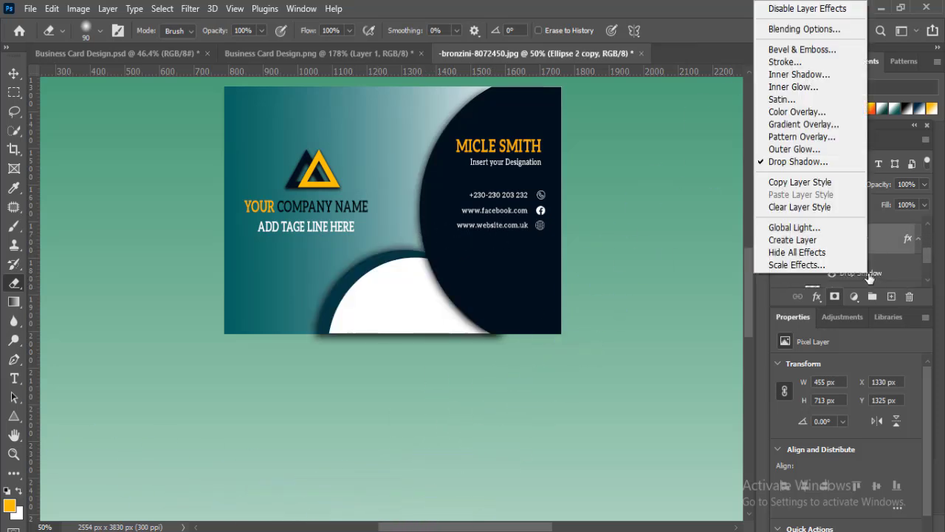
pyautogui.click(792, 241)
pyautogui.click(415, 220)
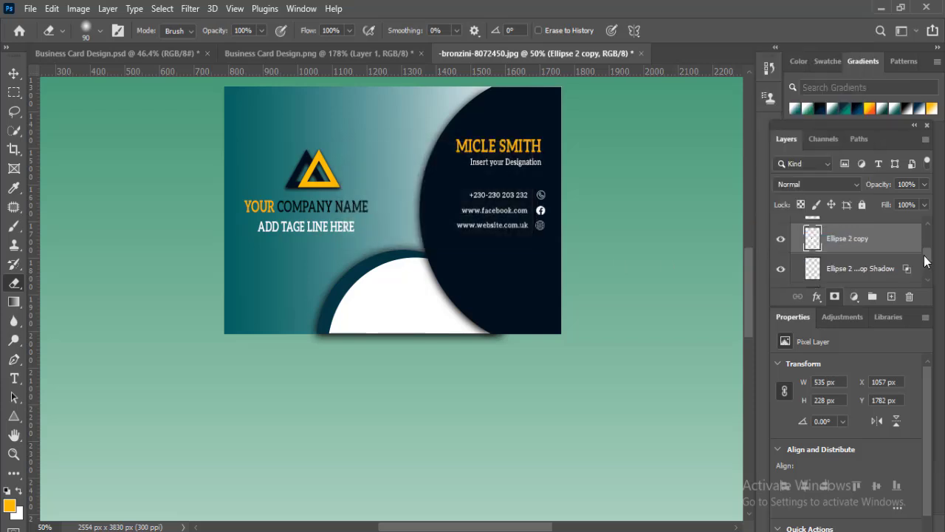
pyautogui.scroll(-1, 842, 261)
pyautogui.click(779, 231)
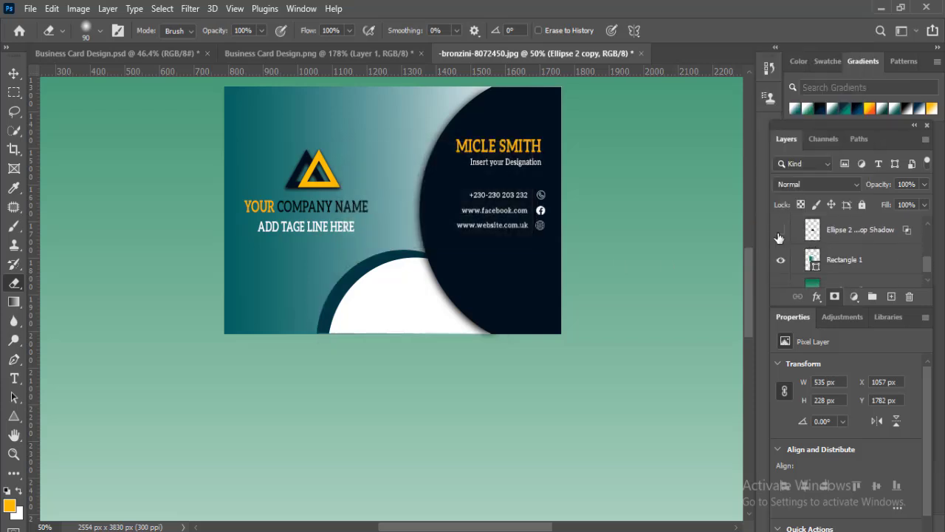
pyautogui.click(780, 232)
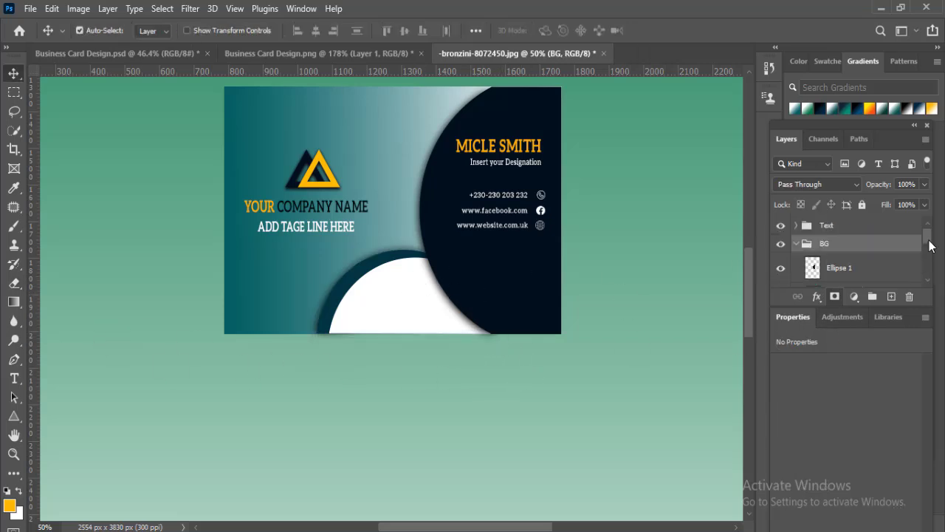
# - Add a new empty layer directly beneath Rectangle 1, above Gradient Fill 2
pyautogui.scroll(-3, 916, 265)
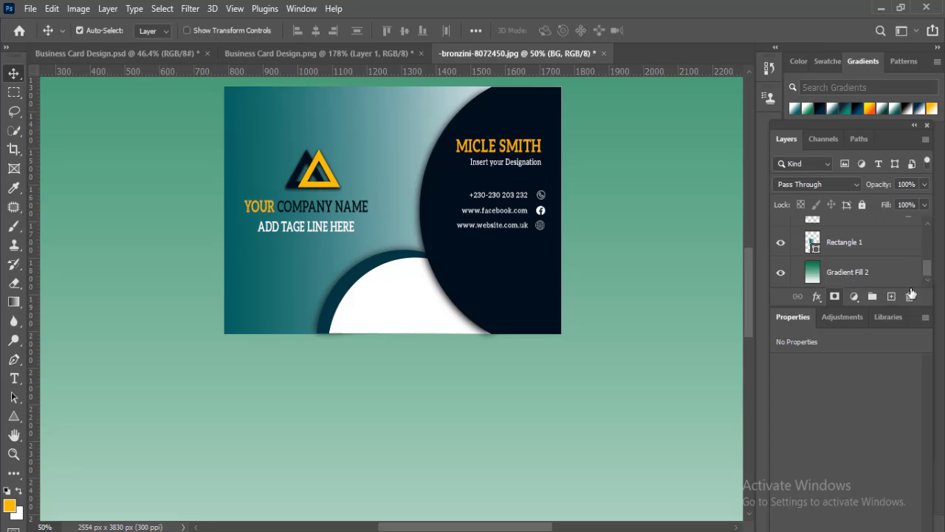
pyautogui.click(868, 248)
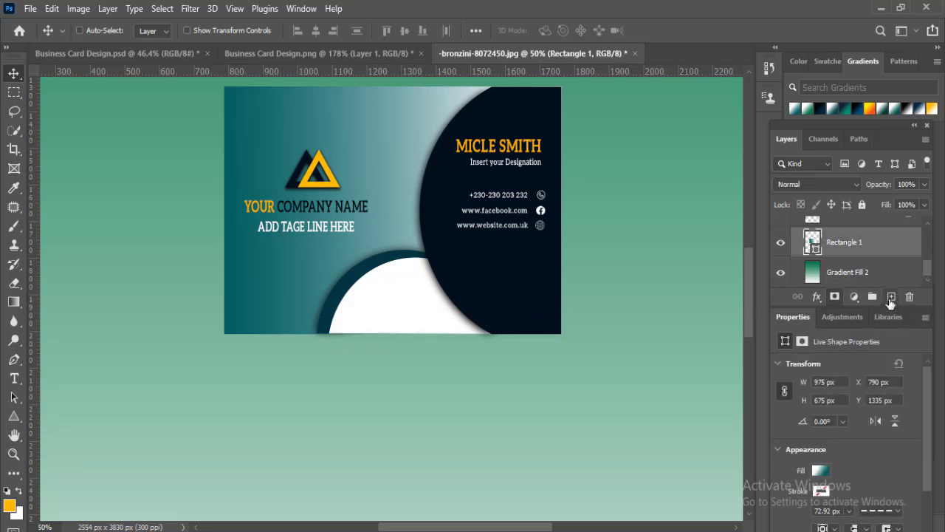
pyautogui.keyDown('ctrl'); pyautogui.click(891, 296); pyautogui.keyUp('ctrl')
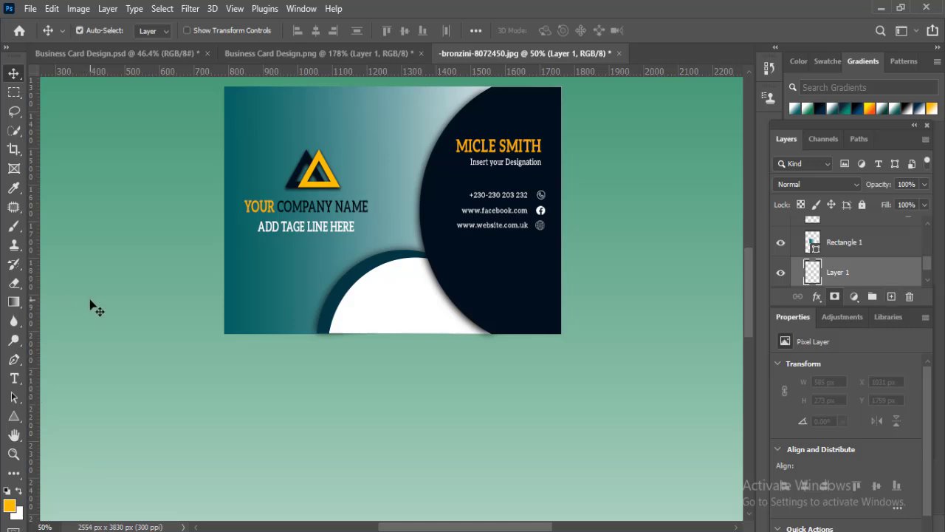
# - Paint a thin black shadow along the card's bottom edge on Layer 1 using a flattened 900 px Soft Round brush at 0% hardness
pyautogui.click(17, 229)
pyautogui.click(86, 31)
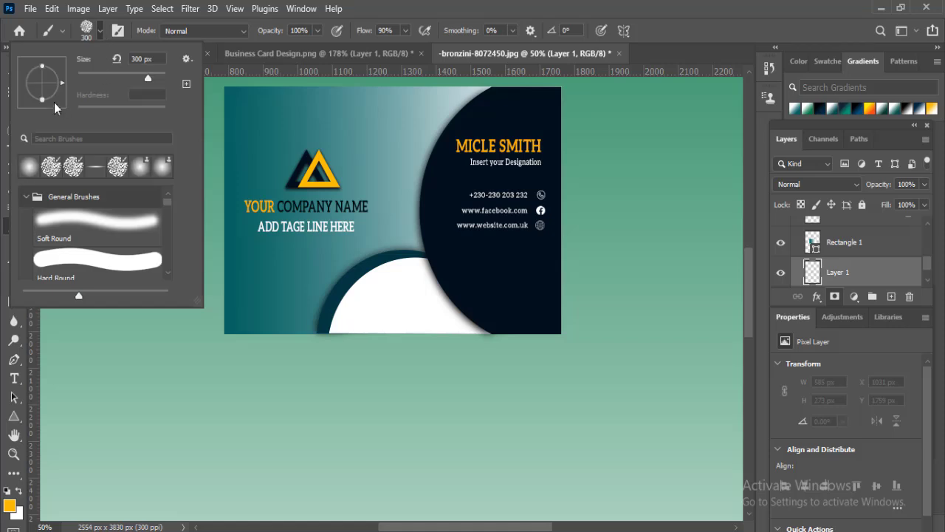
pyautogui.moveTo(42, 69); pyautogui.dragTo(42, 80)
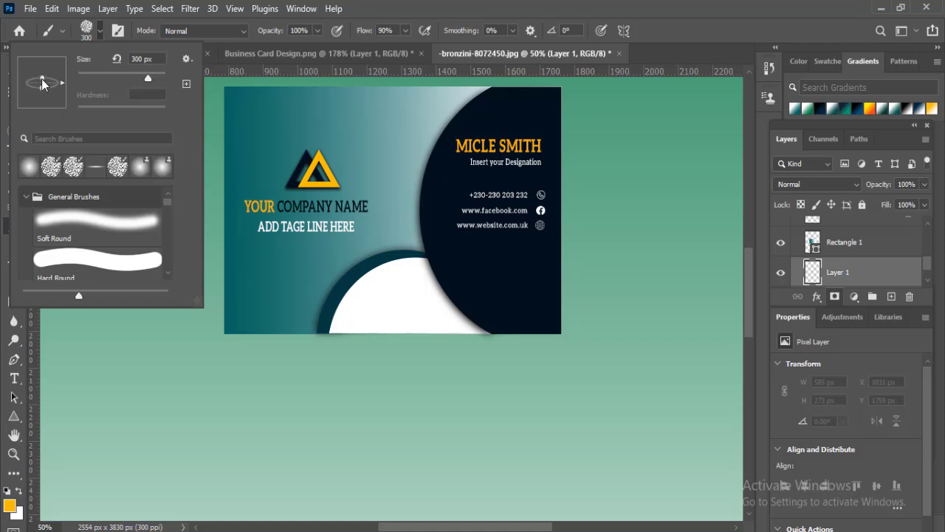
pyautogui.click(29, 167)
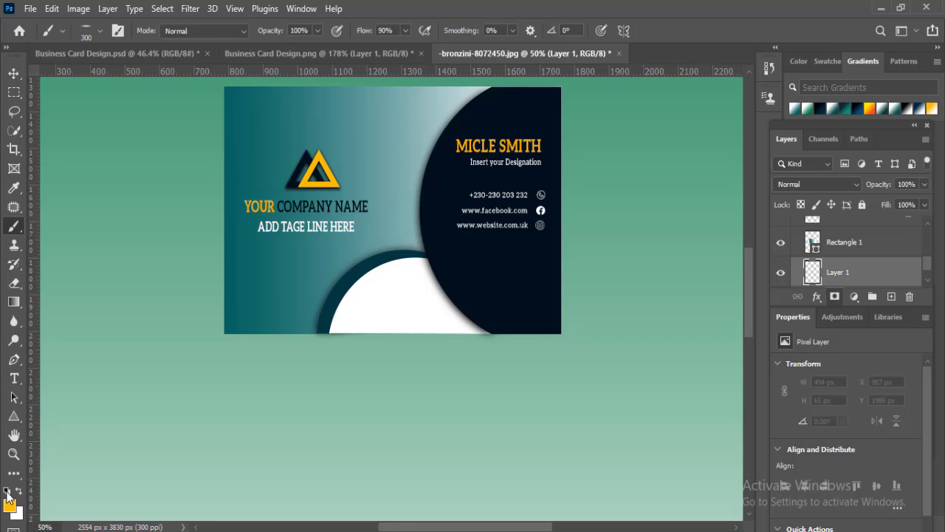
pyautogui.click(7, 491)
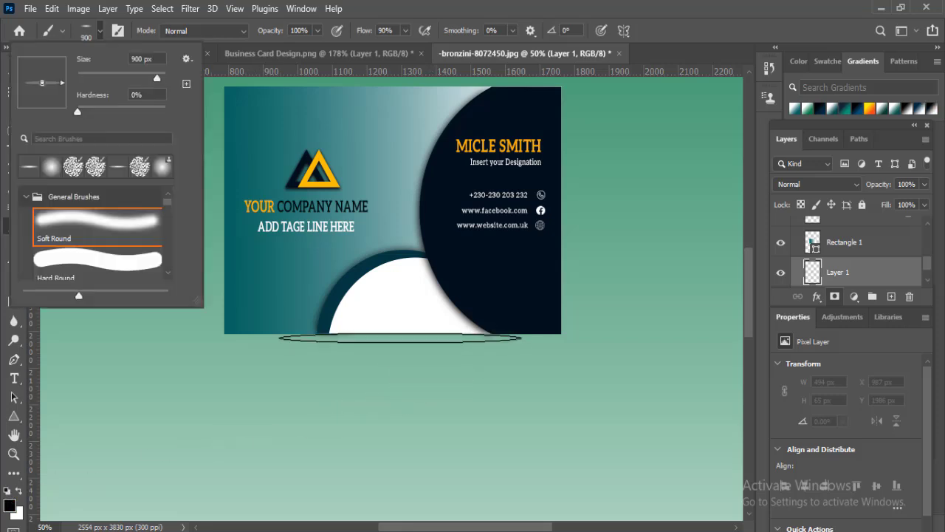
pyautogui.click(400, 336)
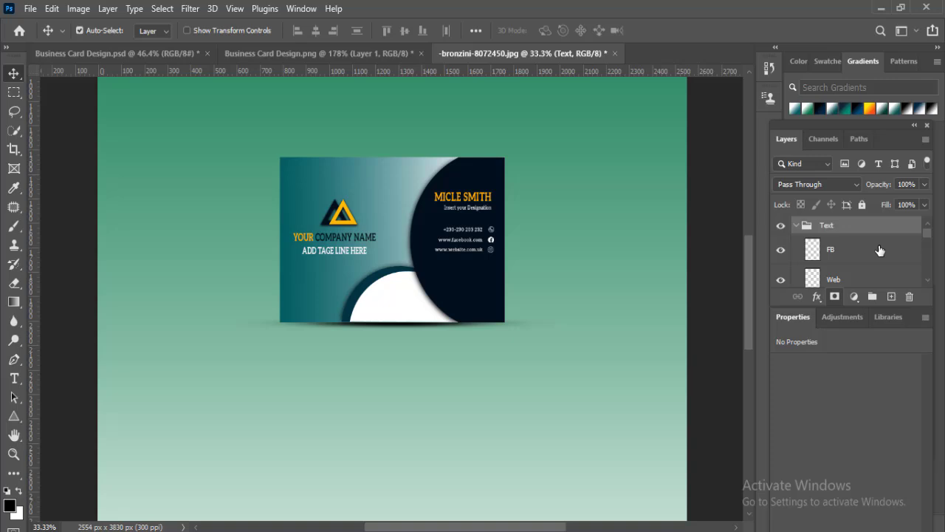
# - Select the contact icon layers with the phone, Facebook and website text layers, and nudge them down together to widen the gap below the designation
pyautogui.click(880, 251)
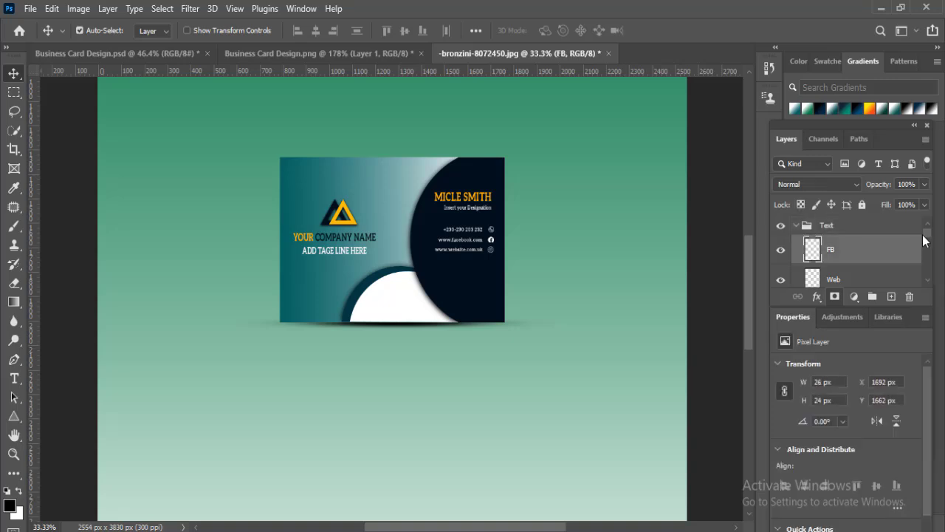
pyautogui.moveTo(927, 237); pyautogui.dragTo(925, 262)
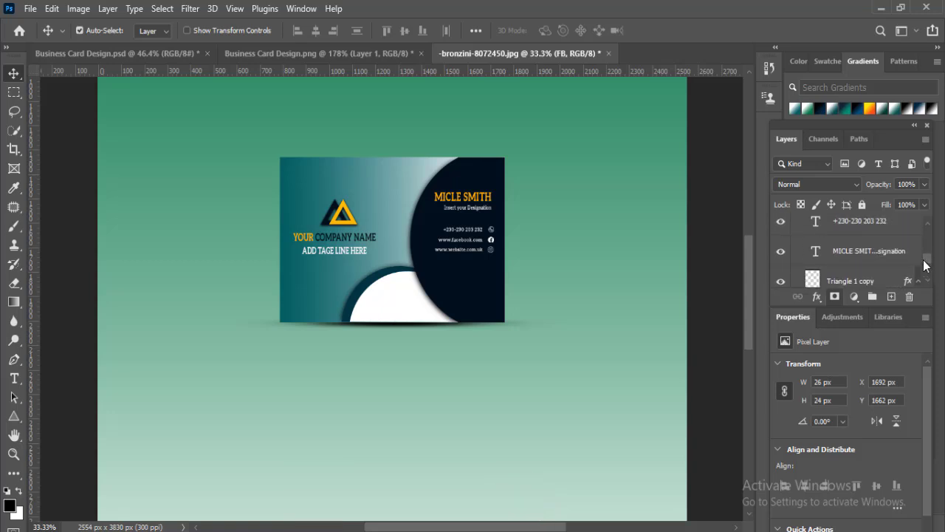
pyautogui.keyDown('shift'); pyautogui.click(845, 227); pyautogui.keyUp('shift')
pyautogui.press('Down')
pyautogui.press('Down')
pyautogui.press('Down')
pyautogui.press('Down')
pyautogui.press('Down')
pyautogui.press('Down')
pyautogui.press('Down')
pyautogui.press('Down')
pyautogui.press('Down')
pyautogui.press('Down')
pyautogui.press('Down')
pyautogui.press('Down')
pyautogui.press('Down')
pyautogui.press('Down')
pyautogui.press('Down')
pyautogui.press('Down')
pyautogui.press('Down')
pyautogui.press('Down')
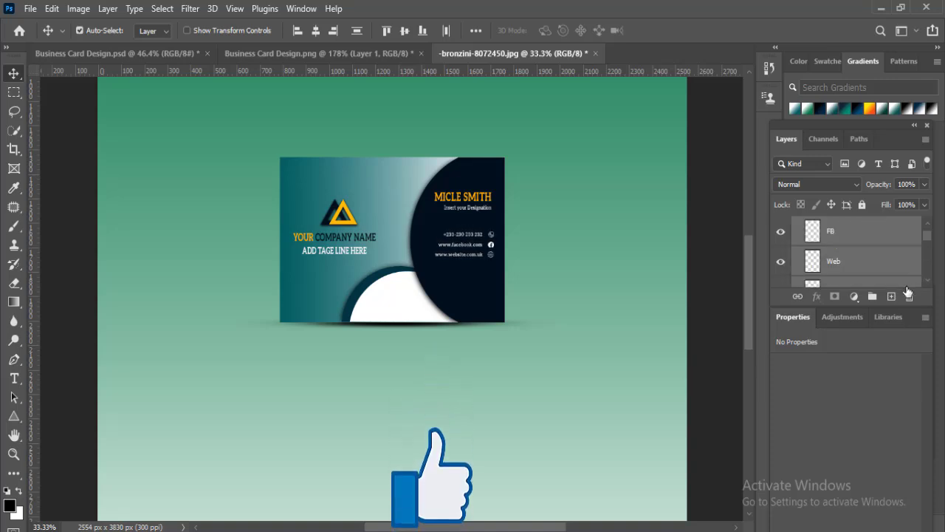
pyautogui.press('Down')
pyautogui.press('Down')
pyautogui.press('Down')
pyautogui.press('Down')
pyautogui.press('Down')
pyautogui.press('Down')
pyautogui.press('Down')
pyautogui.press('Down')
pyautogui.press('Down')
pyautogui.press('Down')
pyautogui.press('Down')
pyautogui.press('Down')
pyautogui.press('Down')
pyautogui.press('Down')
pyautogui.press('Down')
pyautogui.press('Down')
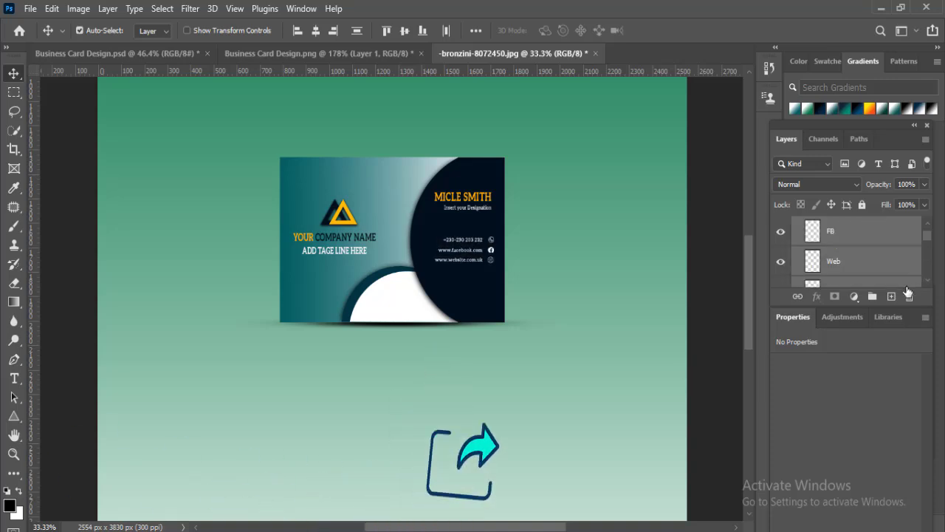
pyautogui.press('Down')
pyautogui.press('Down')
pyautogui.press('Down')
pyautogui.press('Down')
pyautogui.press('Down')
pyautogui.press('Down')
pyautogui.press('Down')
pyautogui.press('Down')
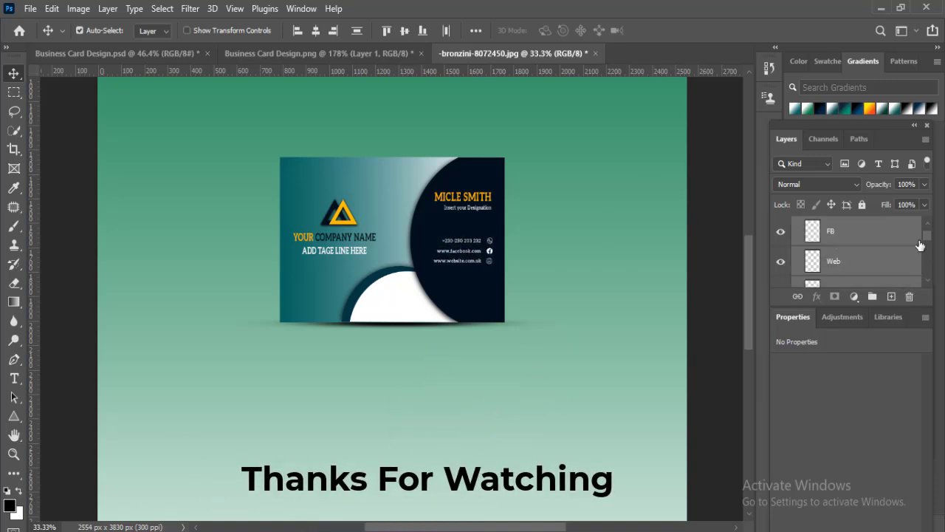